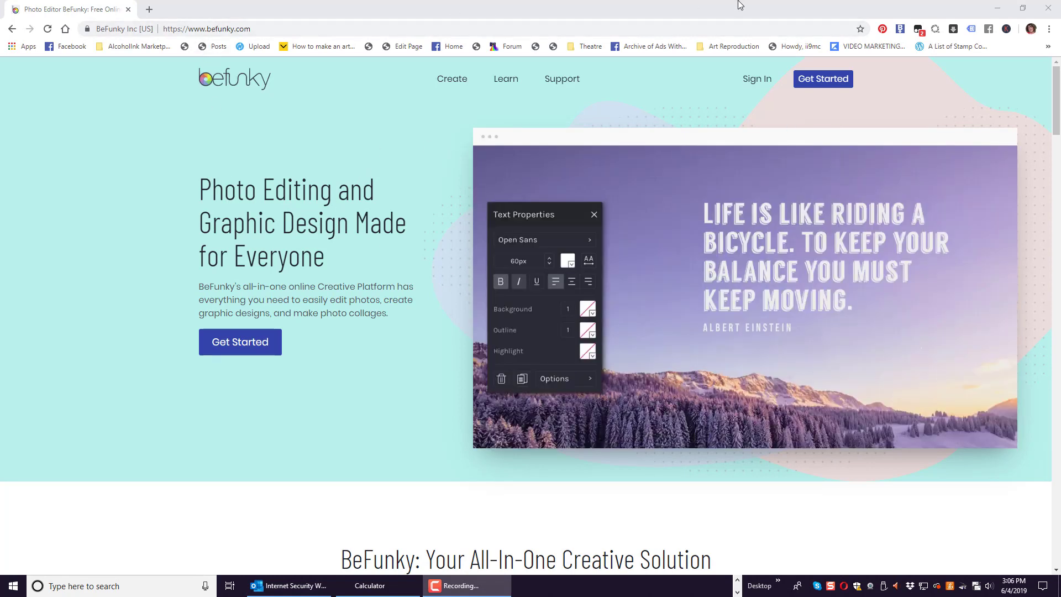
Start a new Photo Editor project with an empty canvas
click(825, 81)
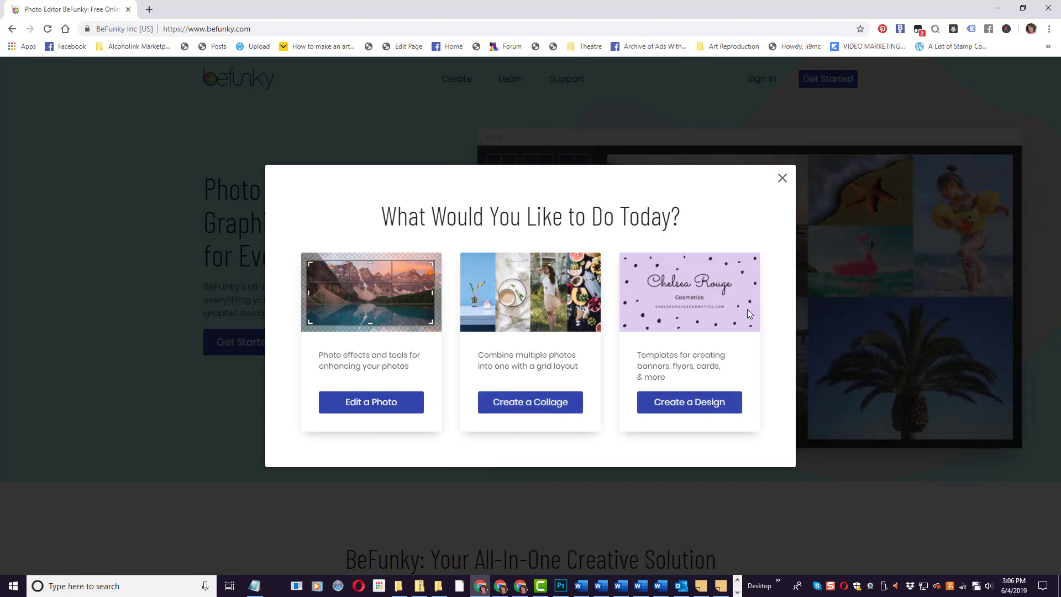
click(373, 409)
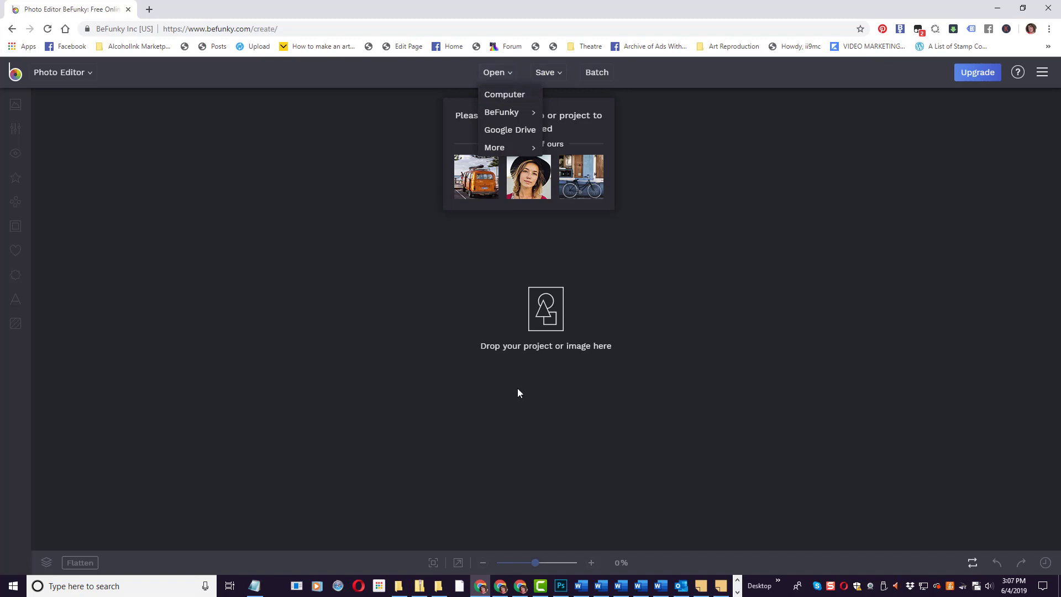
Load BeFunky's orange camper van beach sample photo and browse the Edit tools list
mouse_move(502, 113)
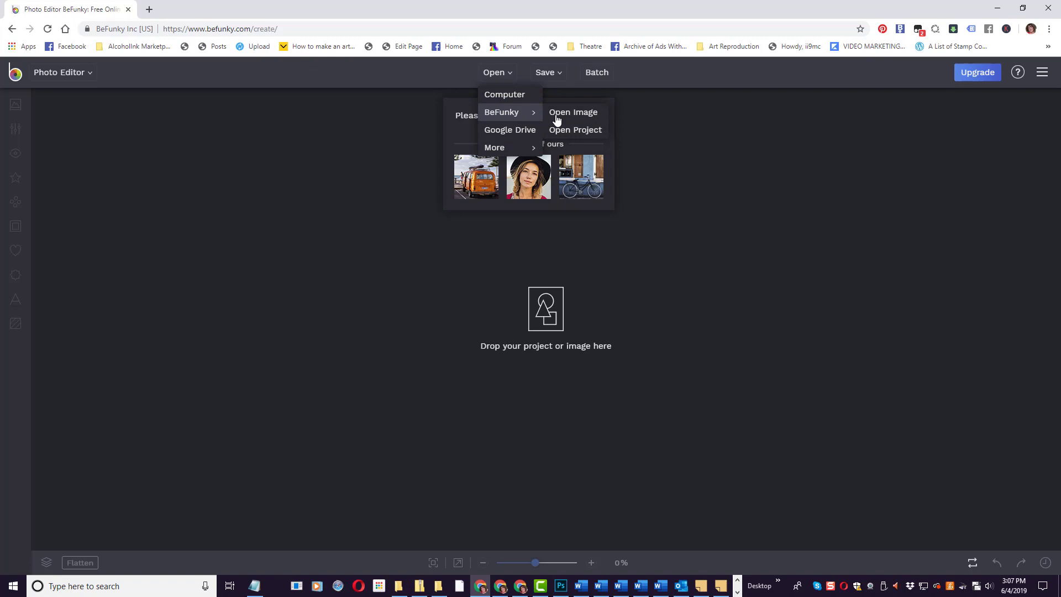
click(486, 179)
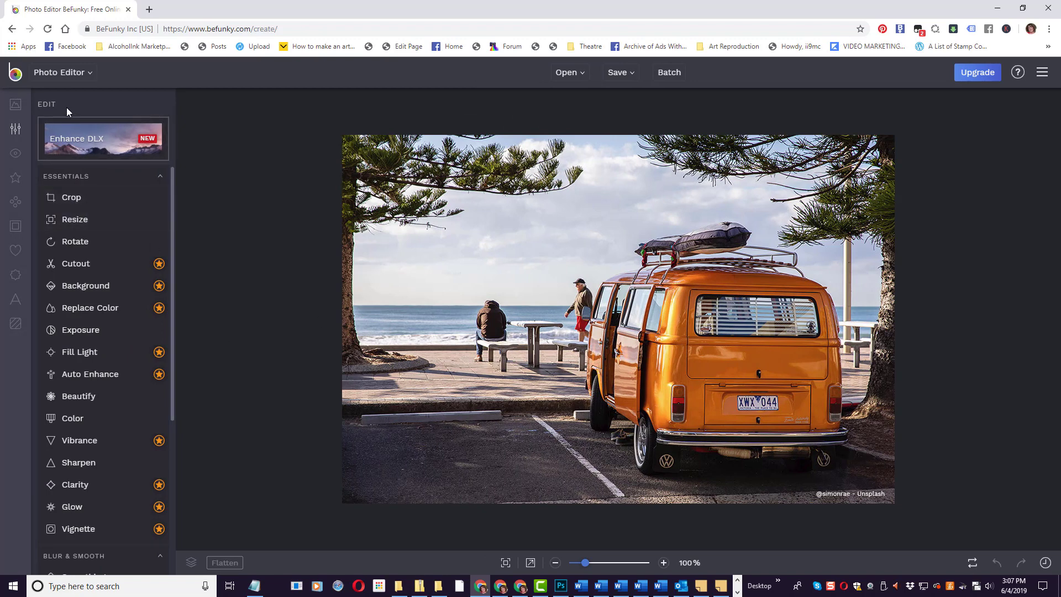
scroll(96, 501, down, 4)
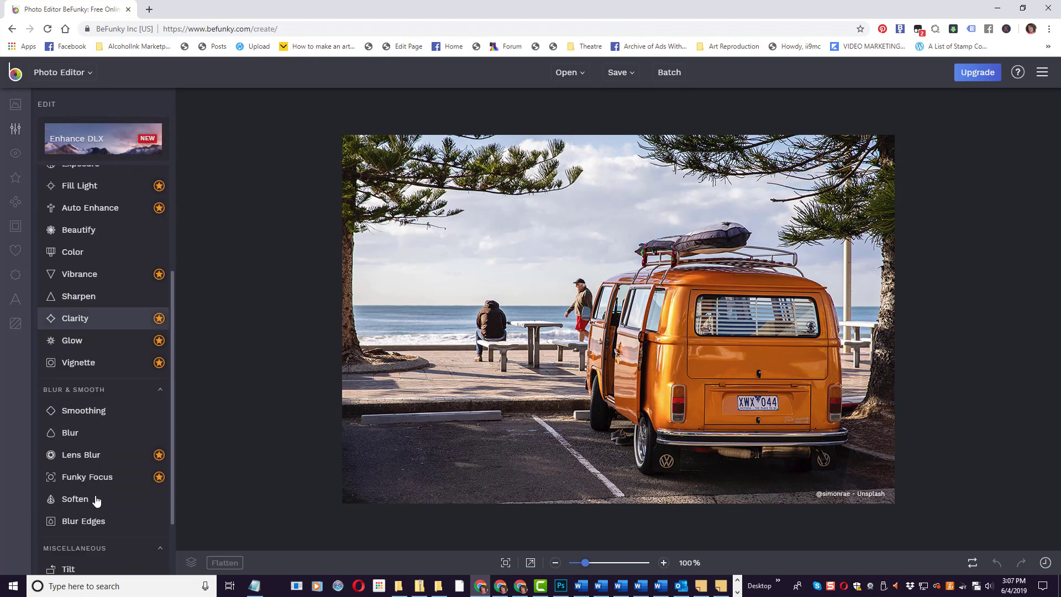
scroll(105, 532, up, 4)
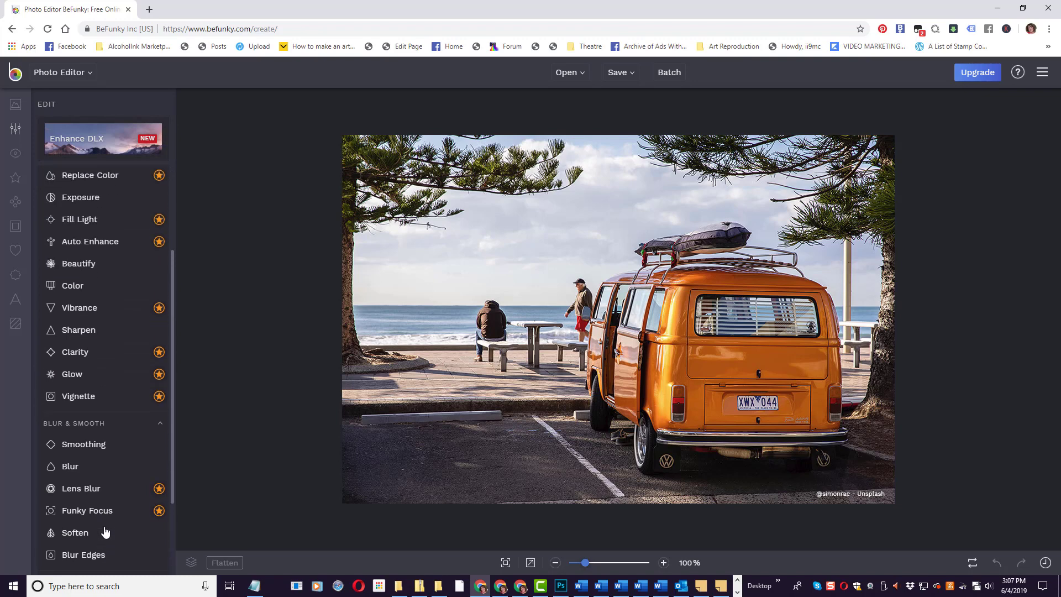
scroll(106, 532, up, 1)
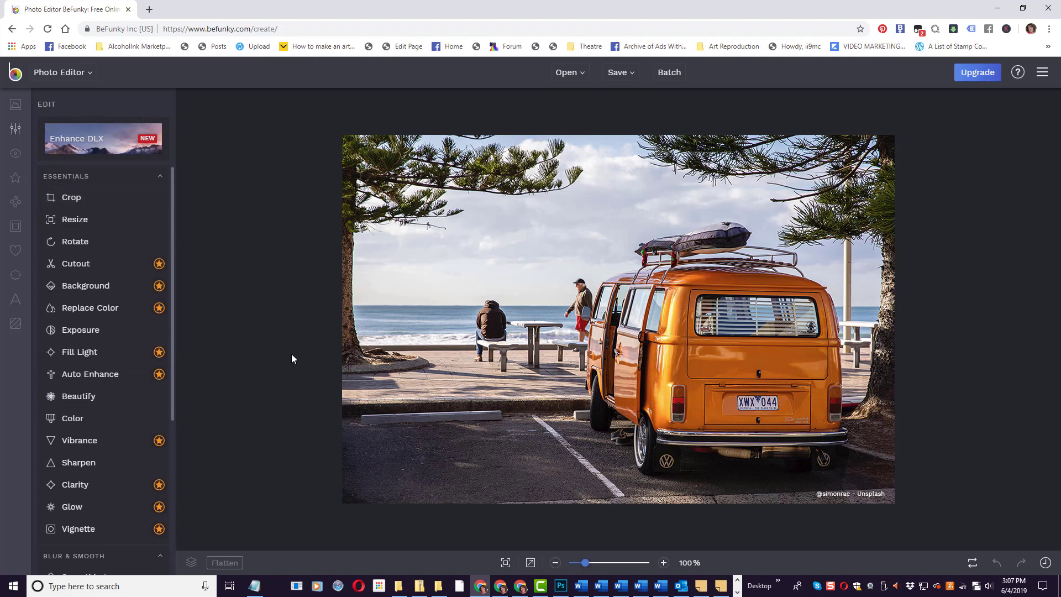
Crop the van photo to width 1000 px and height 630 px and apply it
click(68, 199)
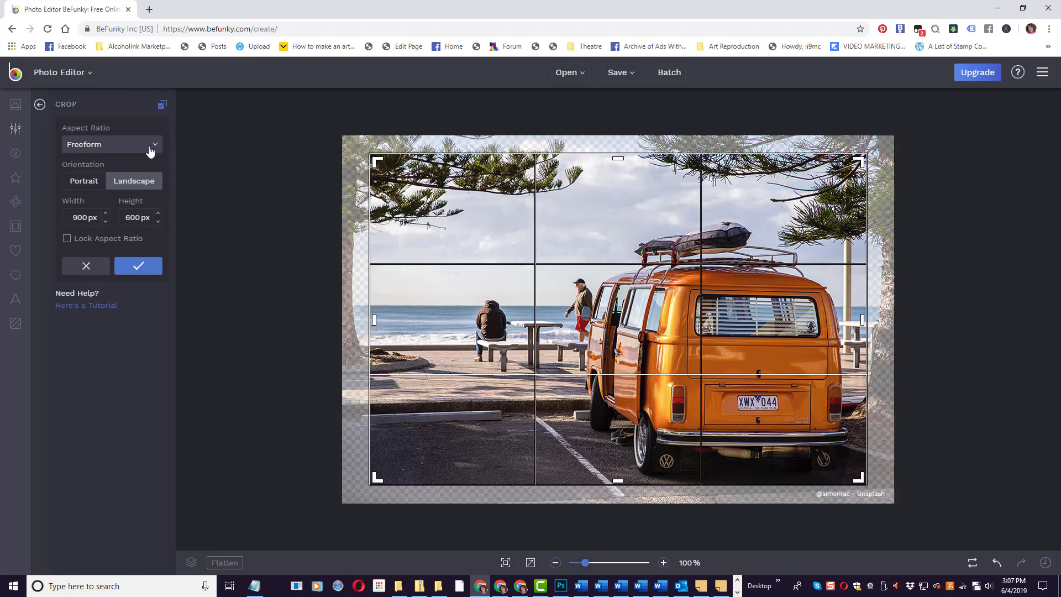
click(72, 218)
text(12)
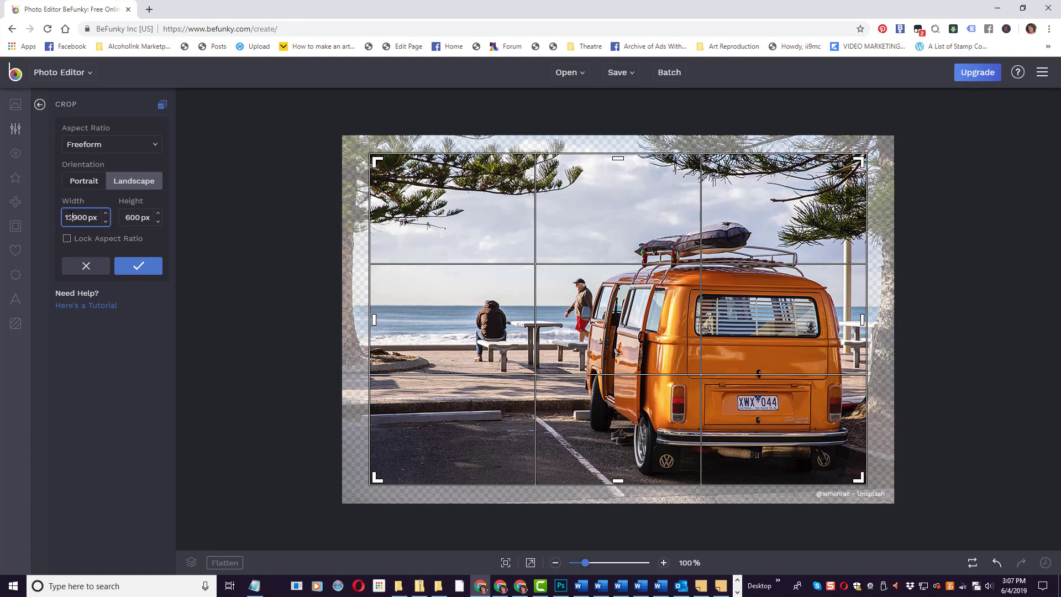
key(Delete)
key(Tab)
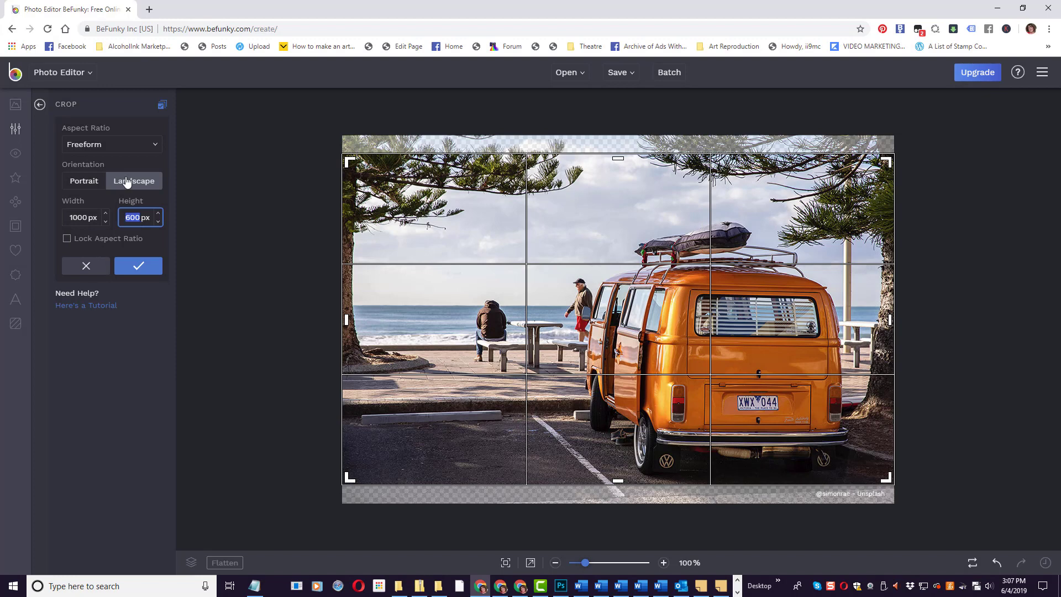
click(140, 218)
drag(68, 218, 81, 220)
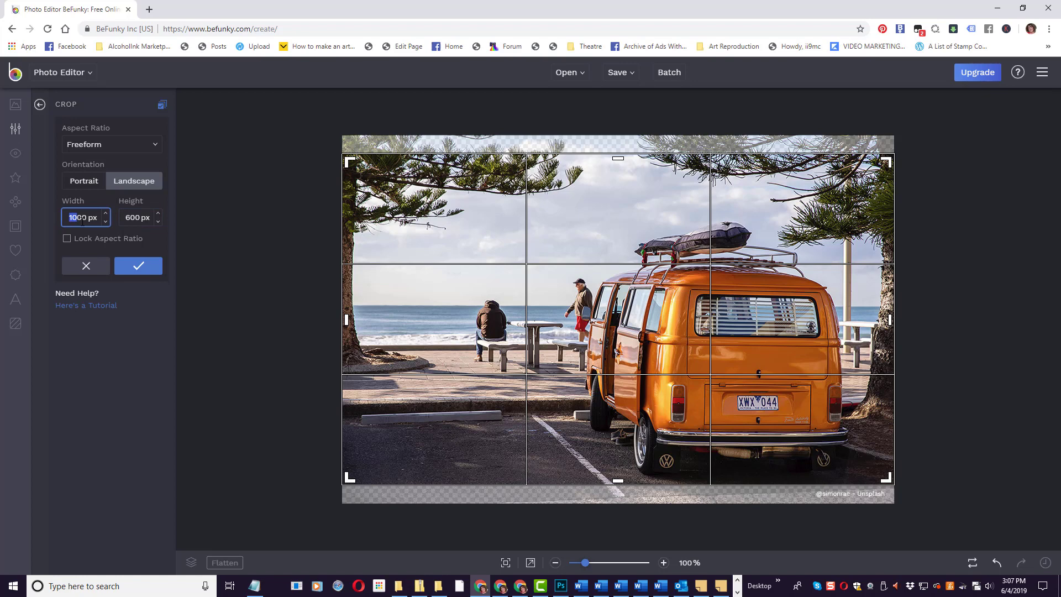
text(12)
click(127, 221)
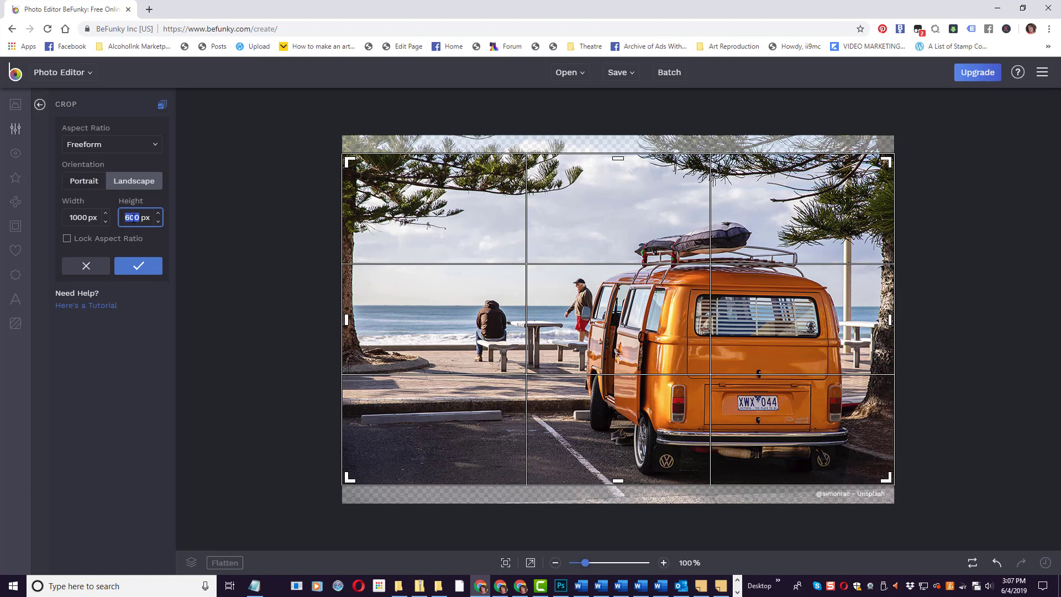
text(630)
click(136, 270)
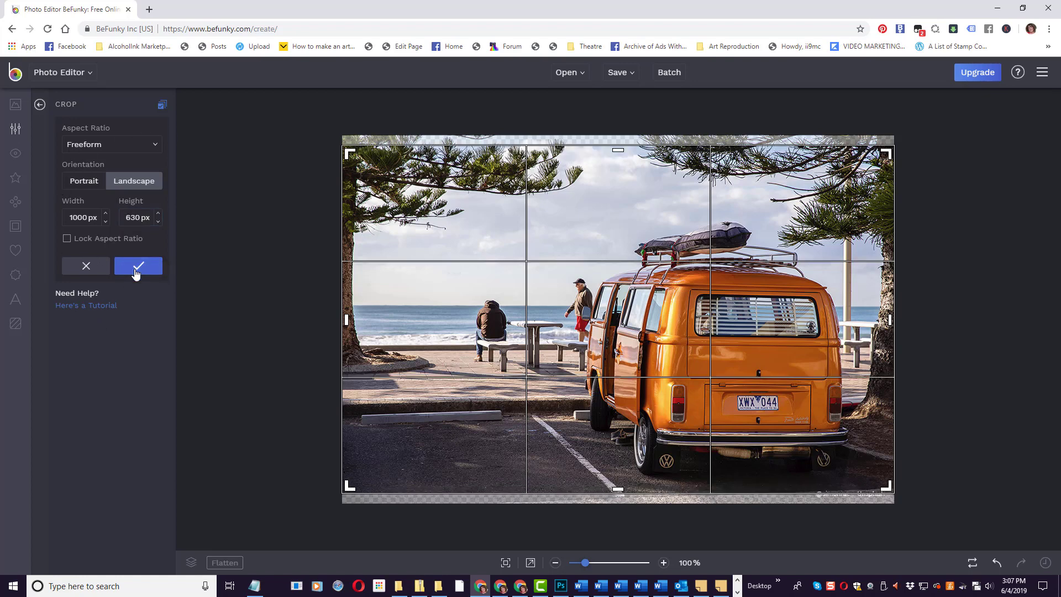
click(136, 271)
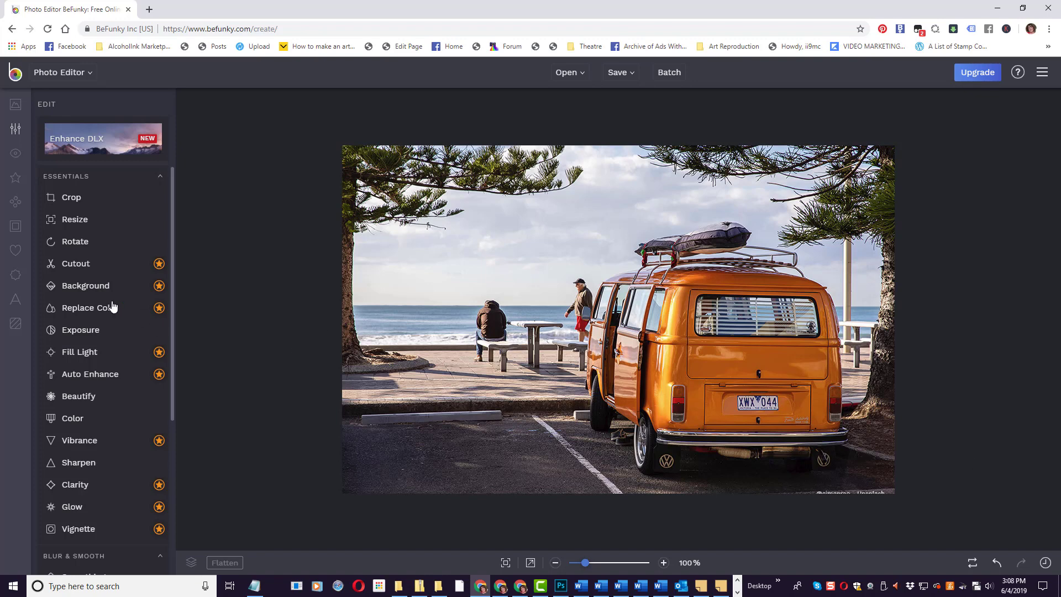
Add a 'This is my text' caption and drag it up-left into the sky
click(16, 300)
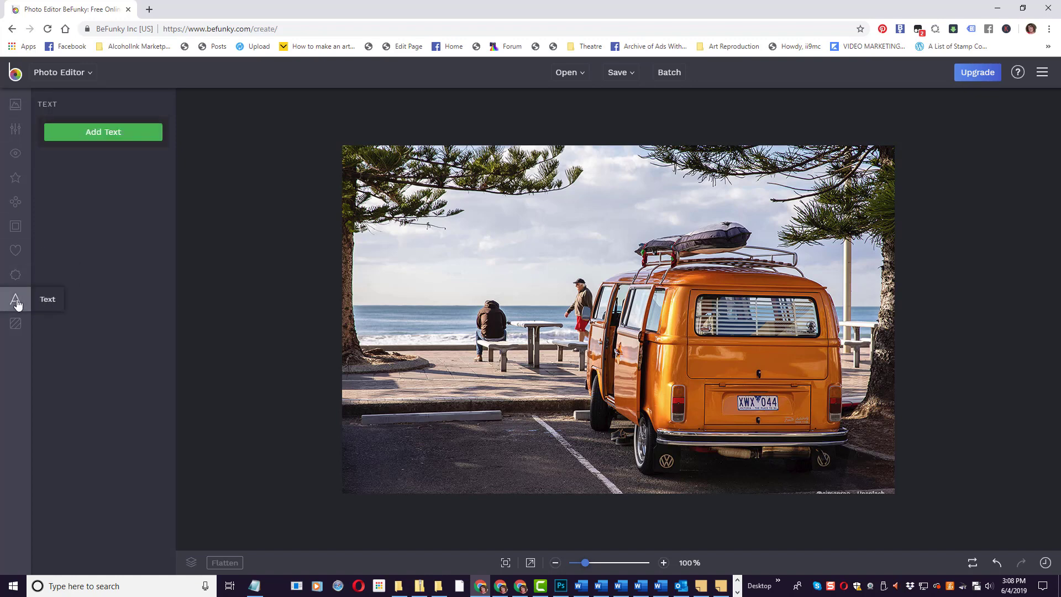
click(102, 133)
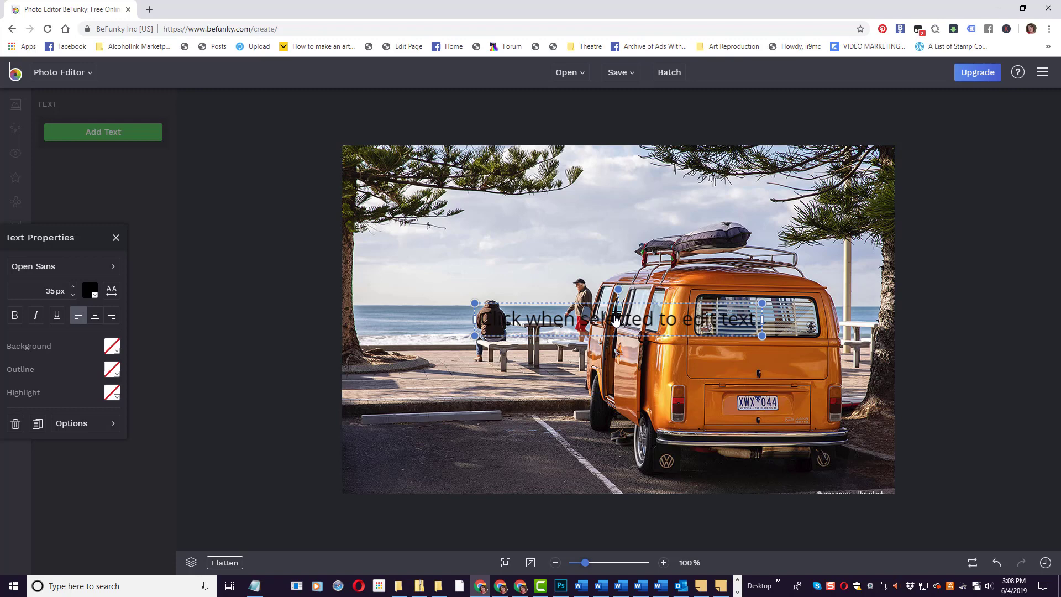
click(615, 320)
text(This )
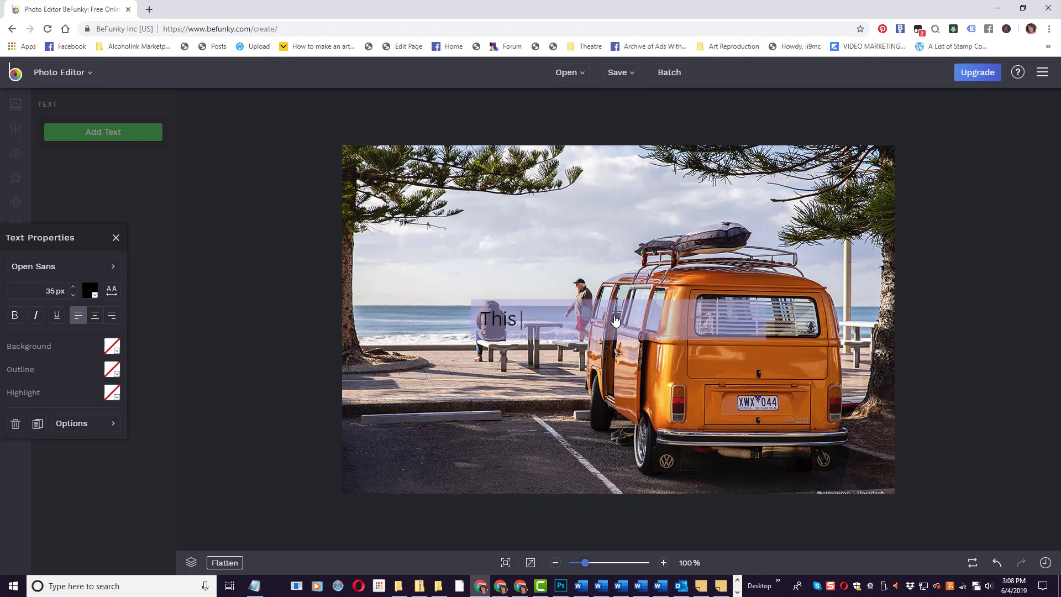
text(is my text!)
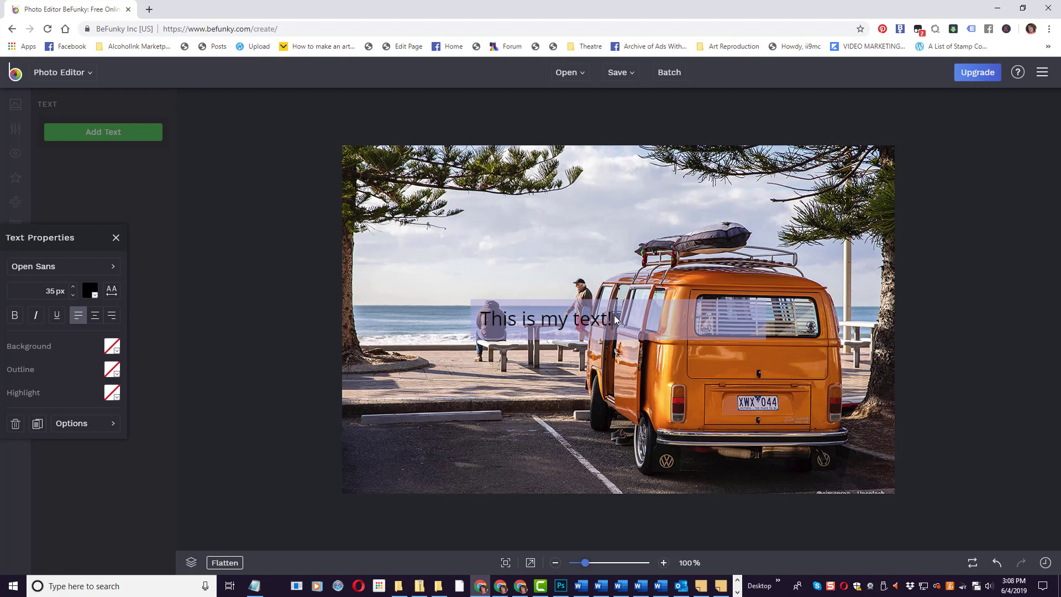
click(604, 474)
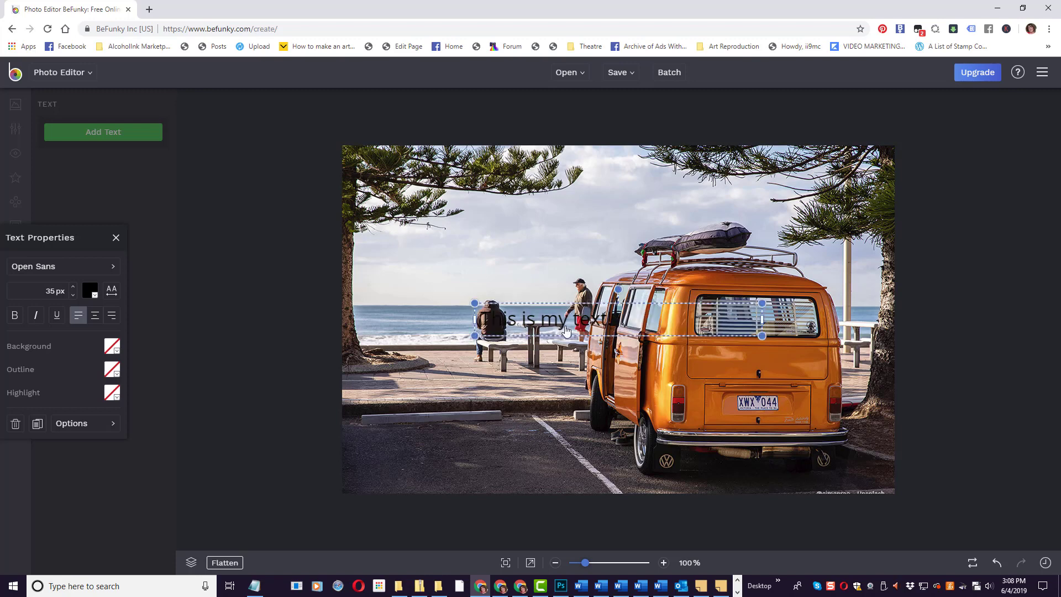
drag(559, 320, 379, 254)
double_click(497, 255)
After trying Abril Fatface and Agency FB, set the caption font to Architects Daughter
click(112, 267)
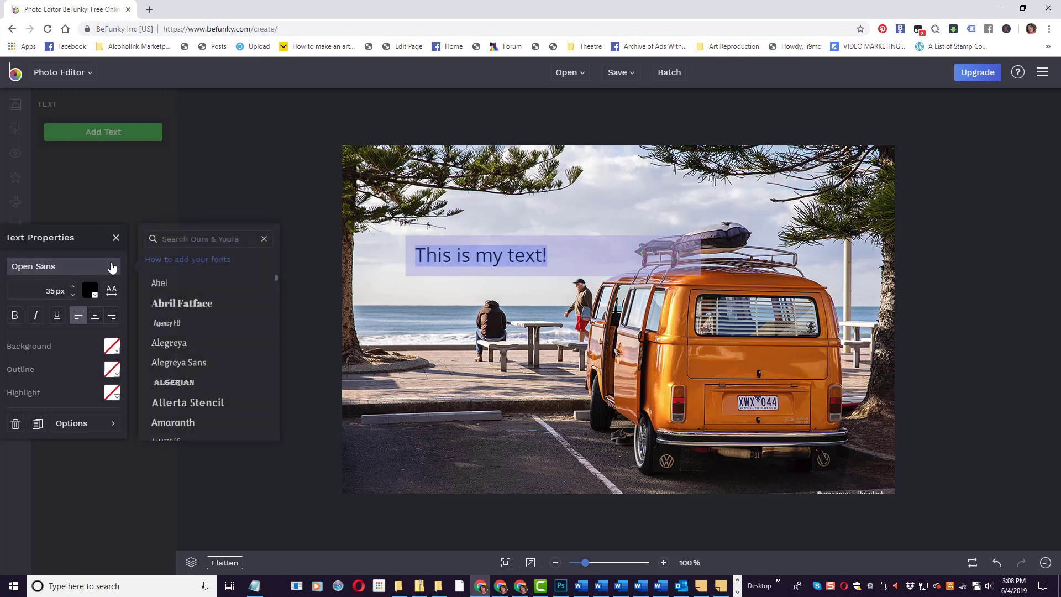
click(157, 301)
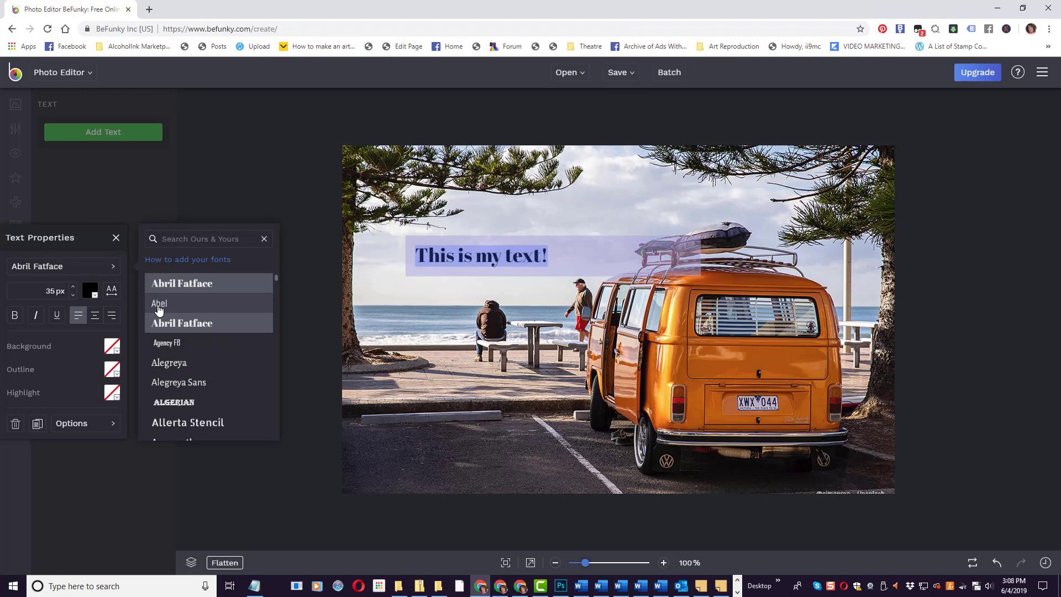
click(169, 343)
click(176, 344)
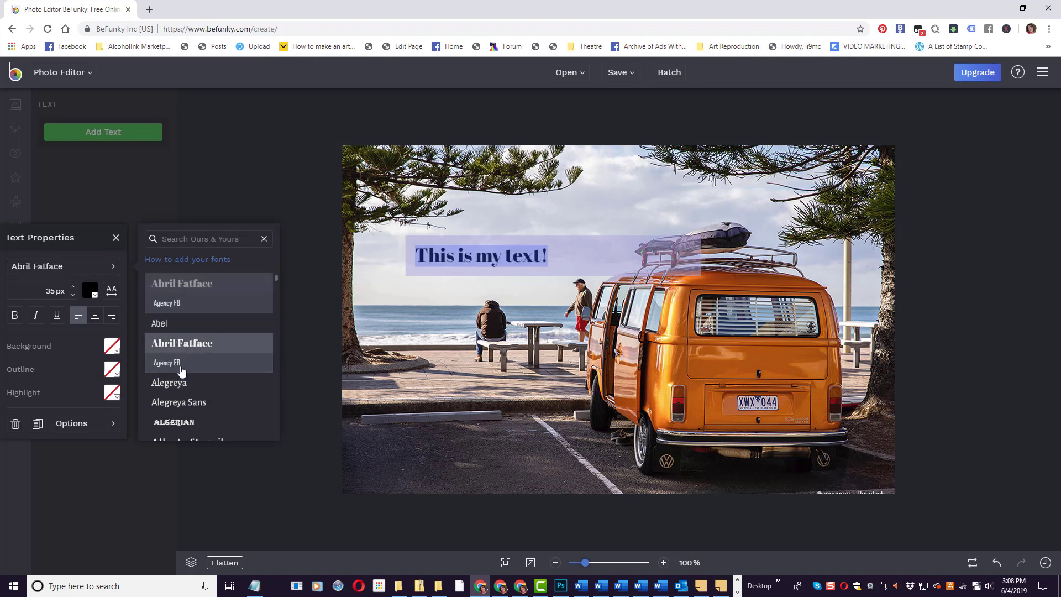
scroll(179, 359, down, 3)
scroll(173, 302, down, 2)
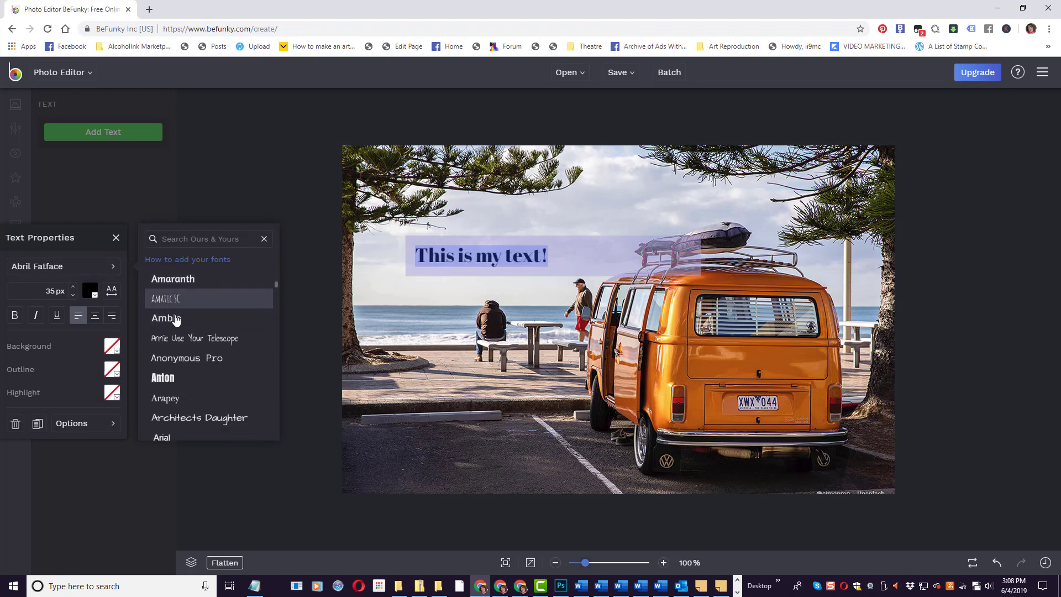
click(177, 326)
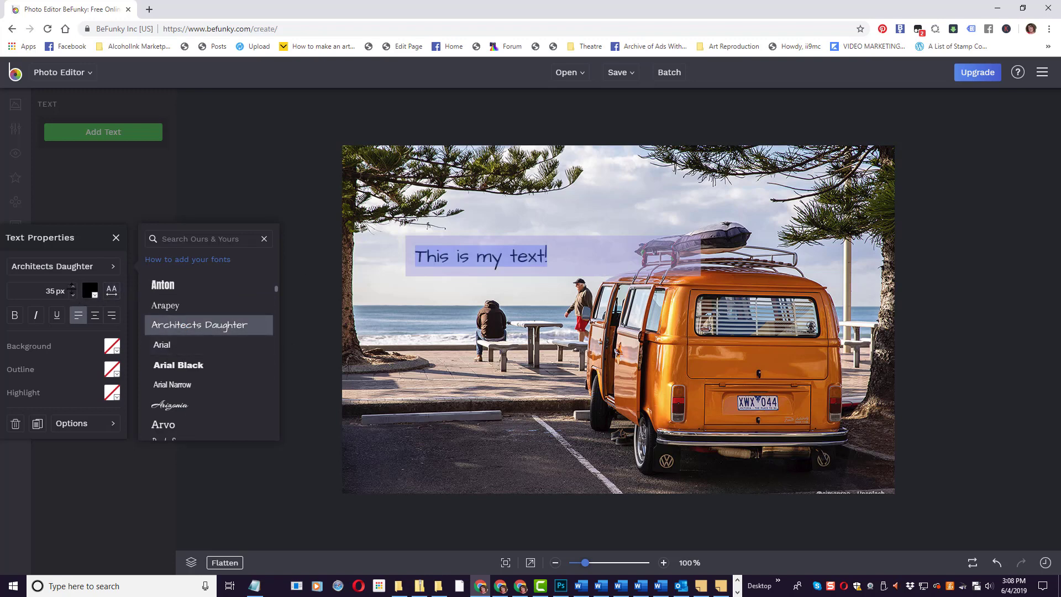
Set the caption's font size to 60 px
click(72, 295)
click(34, 291)
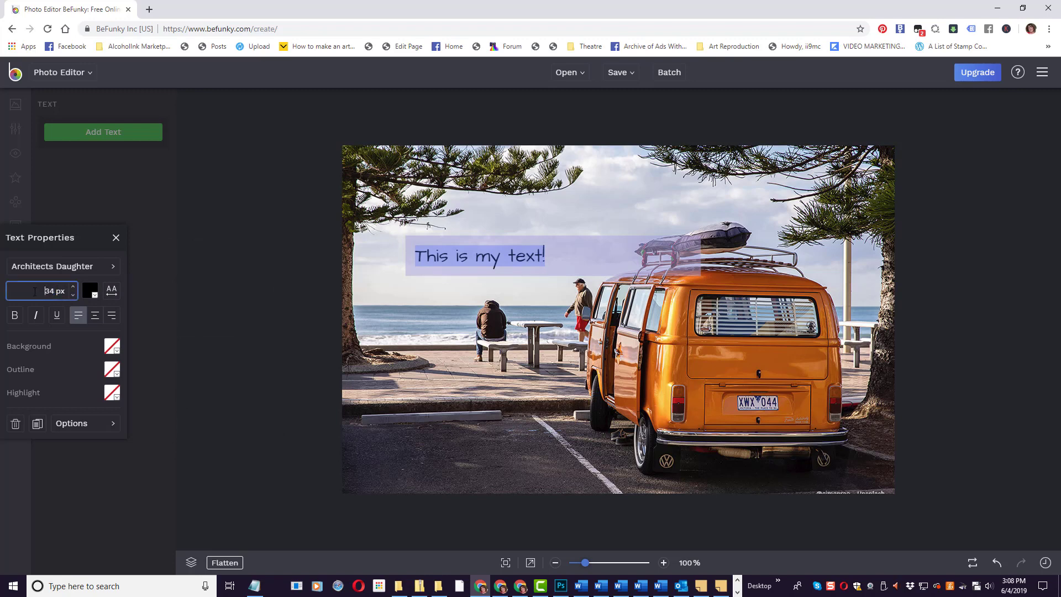
double_click(50, 290)
text(60)
key(Return)
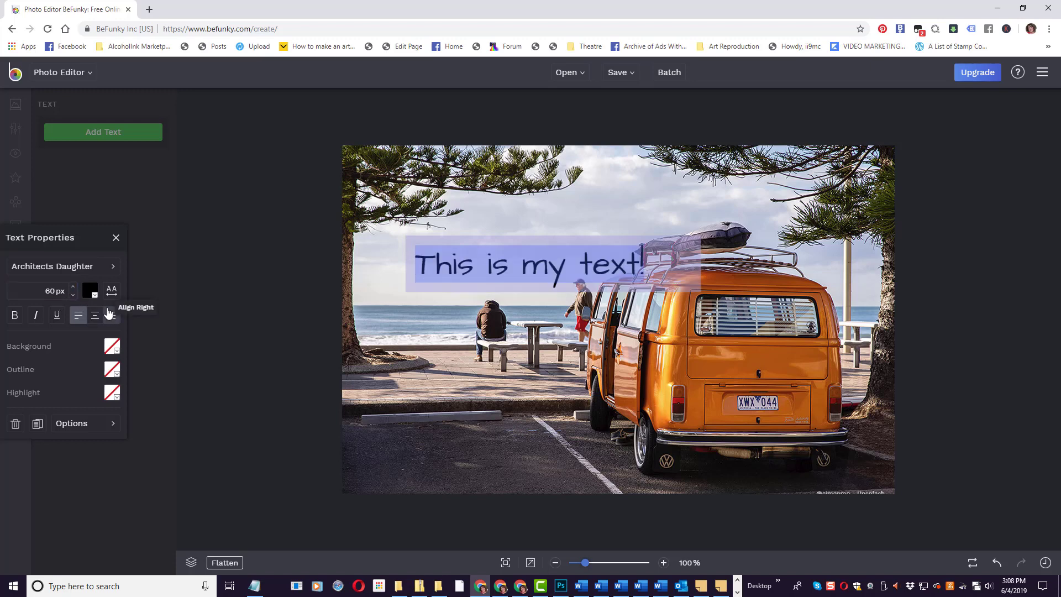
Move the caption up-left over the sky, deselect it, and show the Save options
click(449, 337)
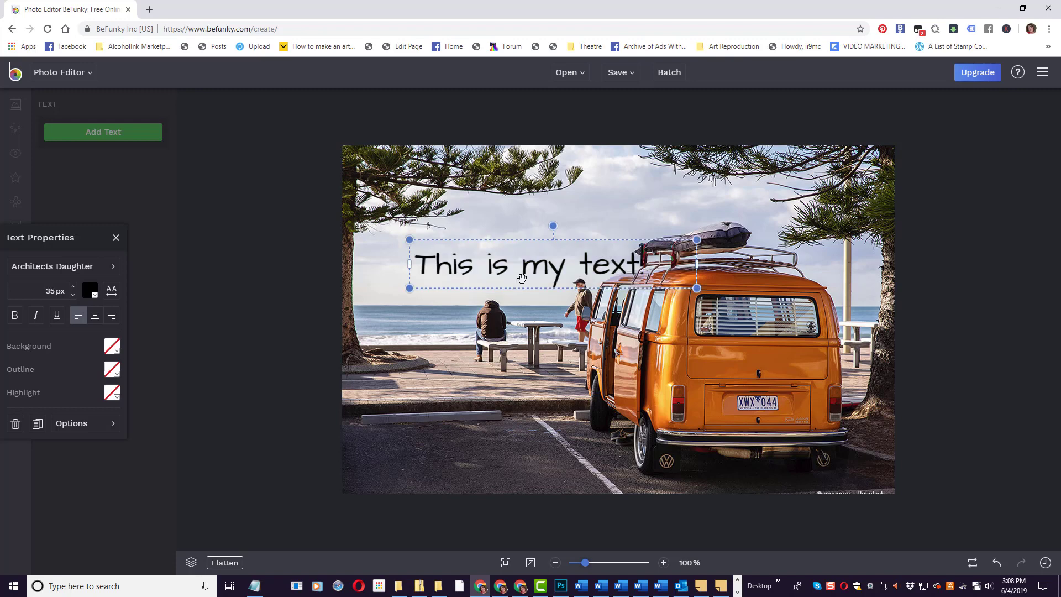
drag(528, 270, 485, 261)
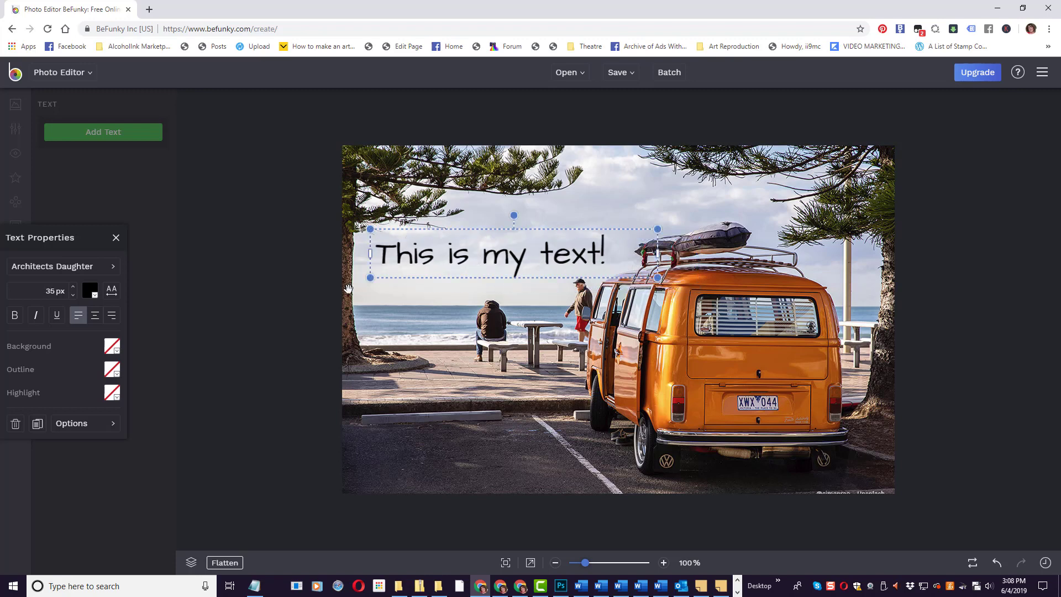
click(270, 290)
click(633, 79)
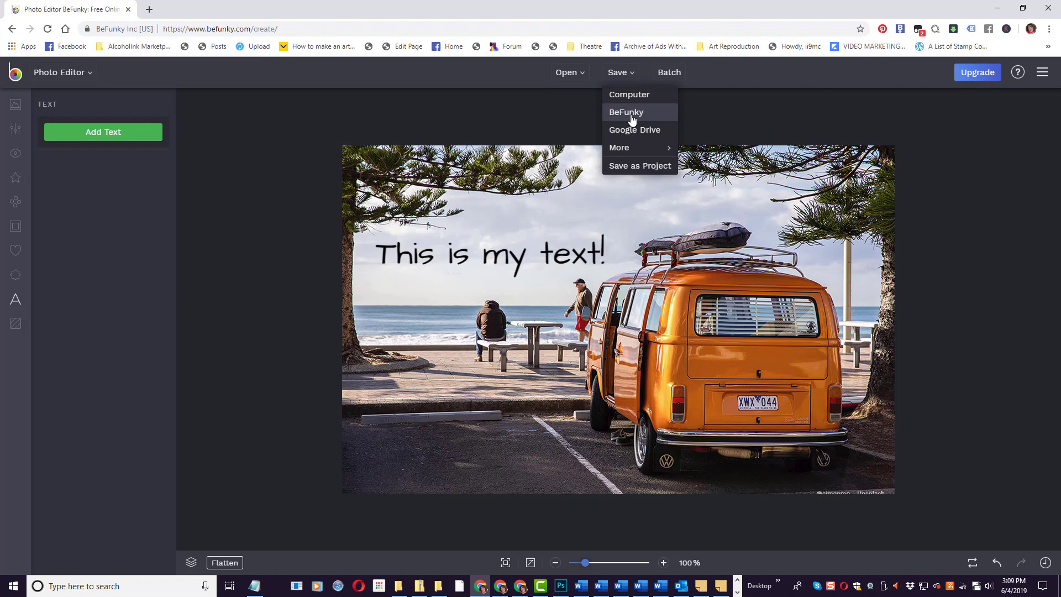
View the Save > More destinations, then reveal the list of editor modes
mouse_move(631, 145)
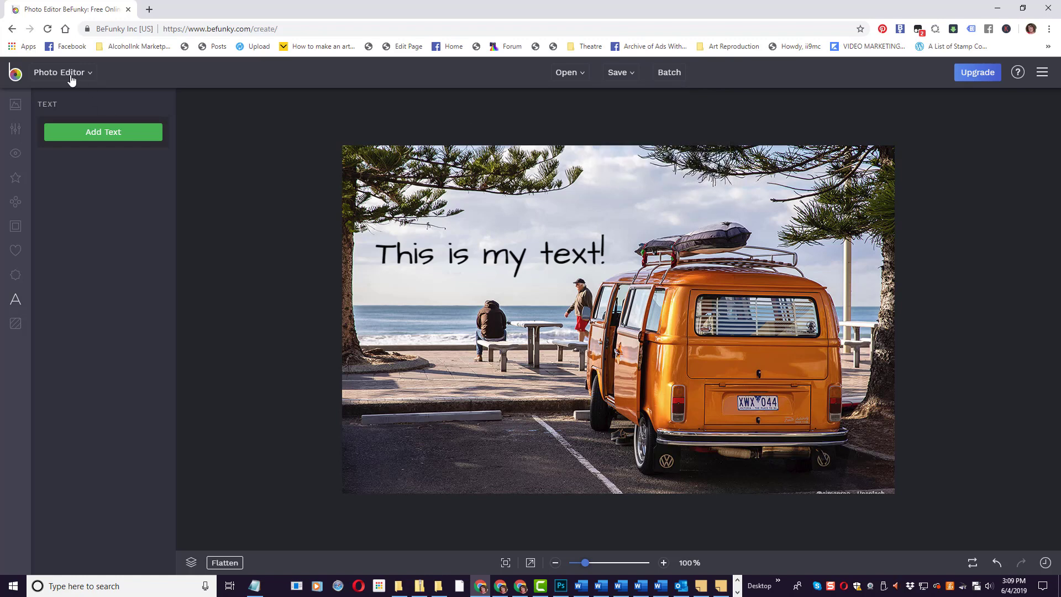
mouse_move(71, 79)
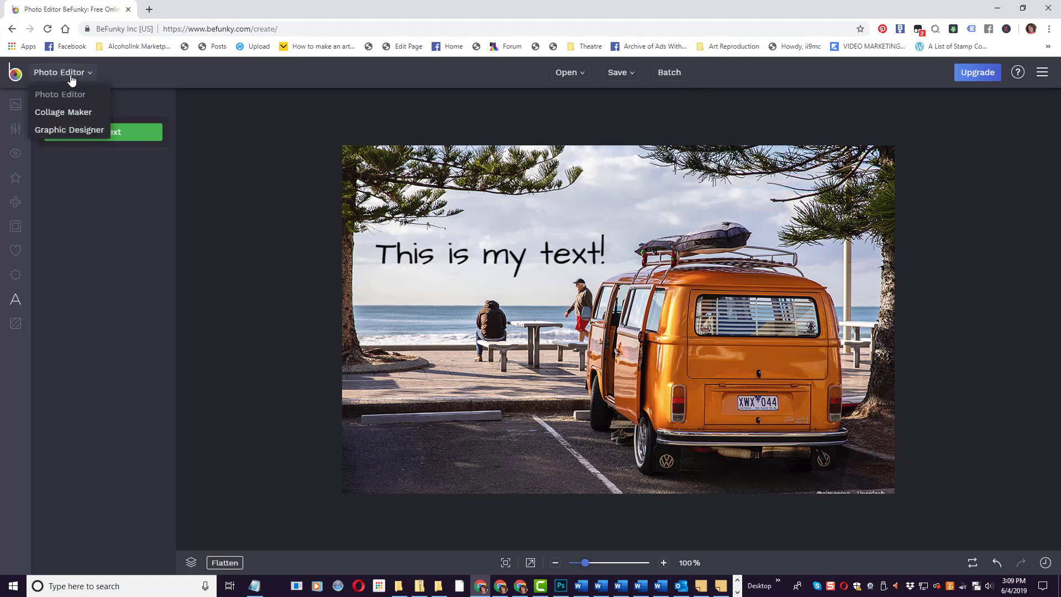
Switch to Collage Maker, check the Collage Wizard twice, and show the Featured layouts
click(71, 111)
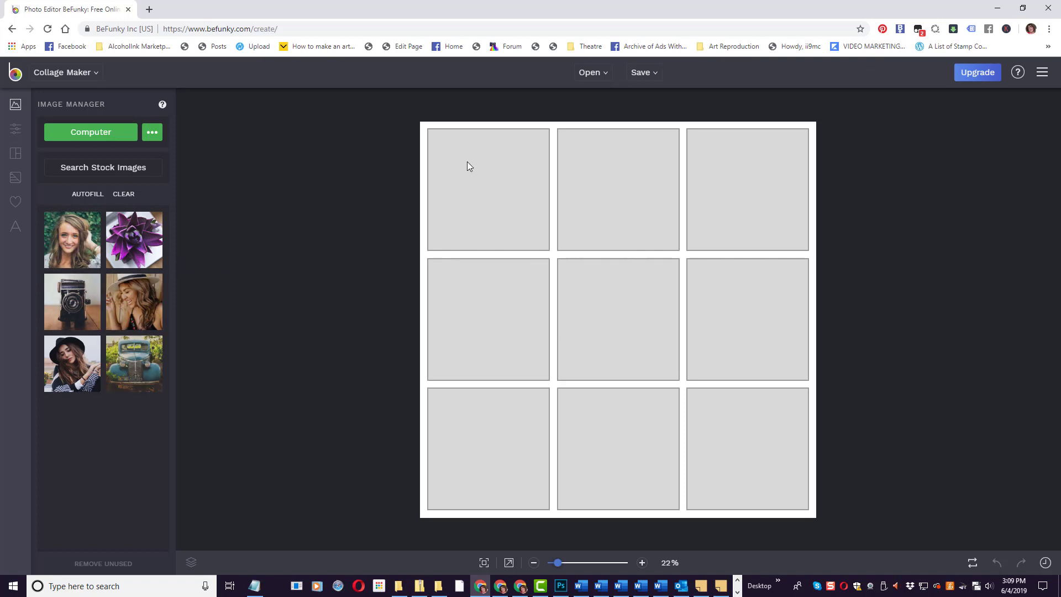
click(16, 153)
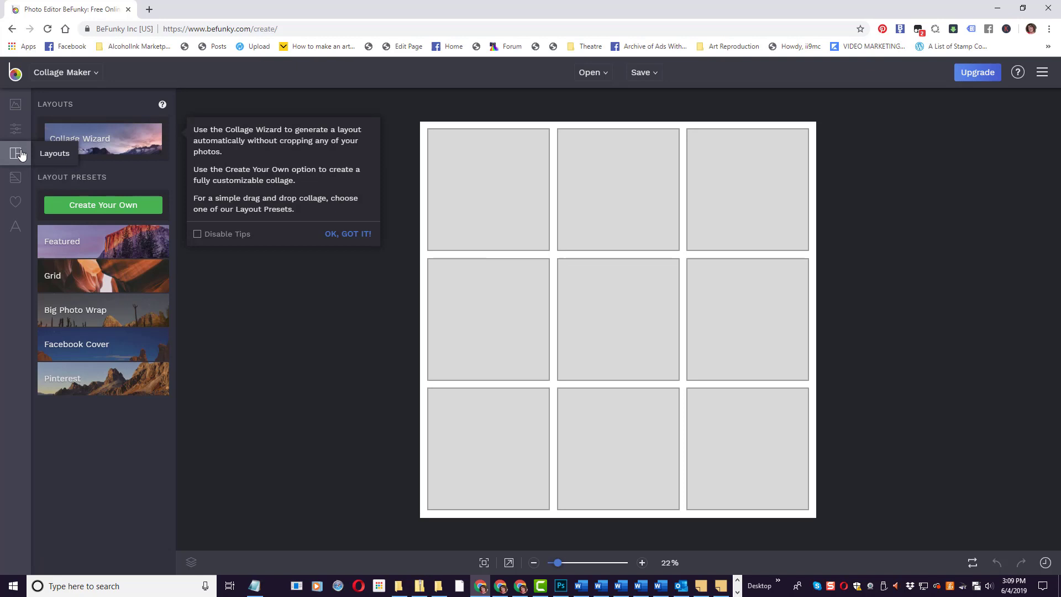
click(43, 159)
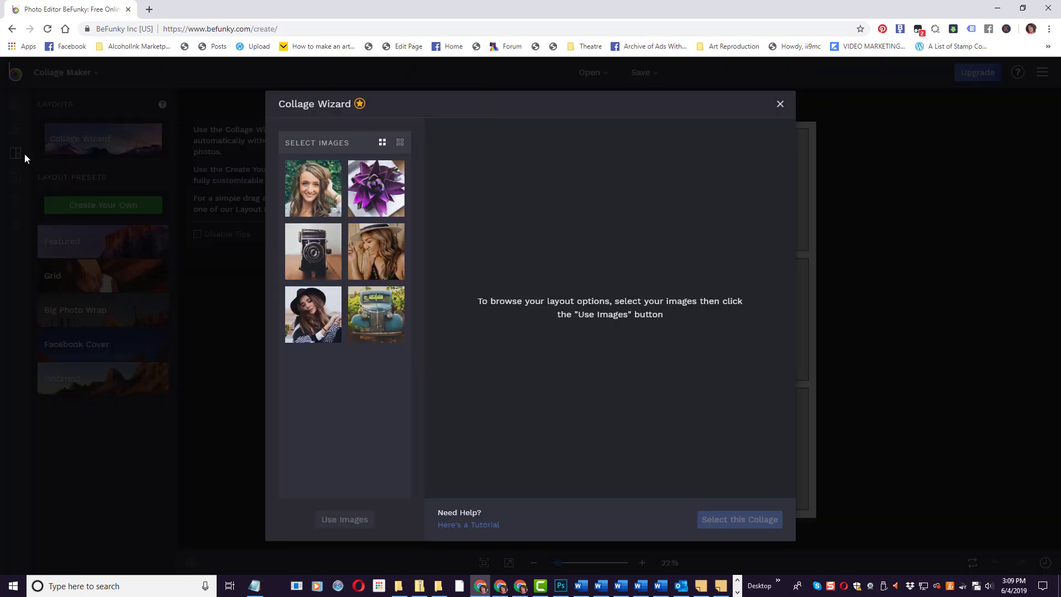
click(779, 106)
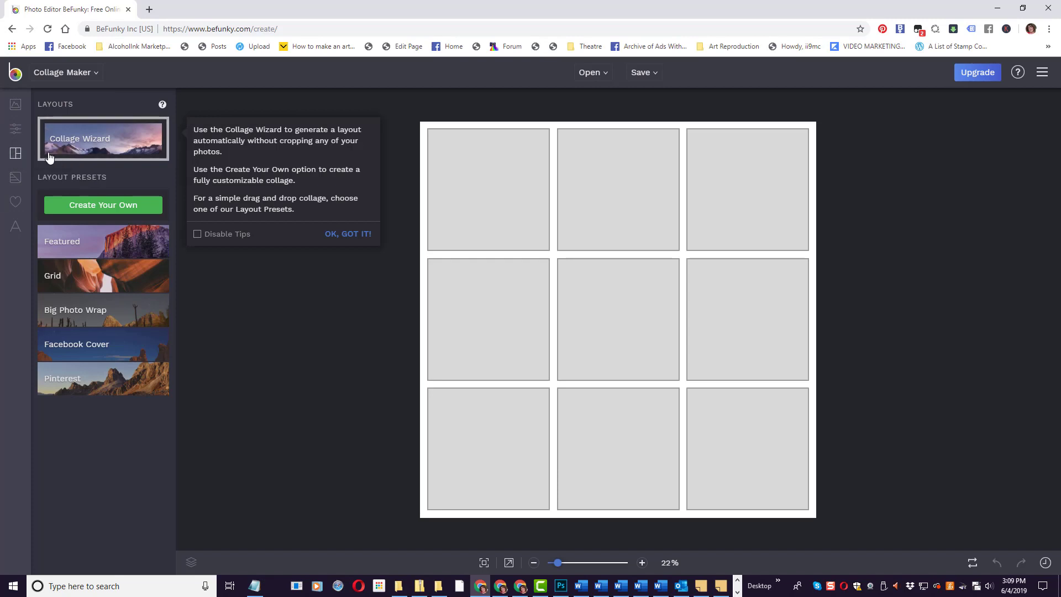
click(43, 157)
click(782, 105)
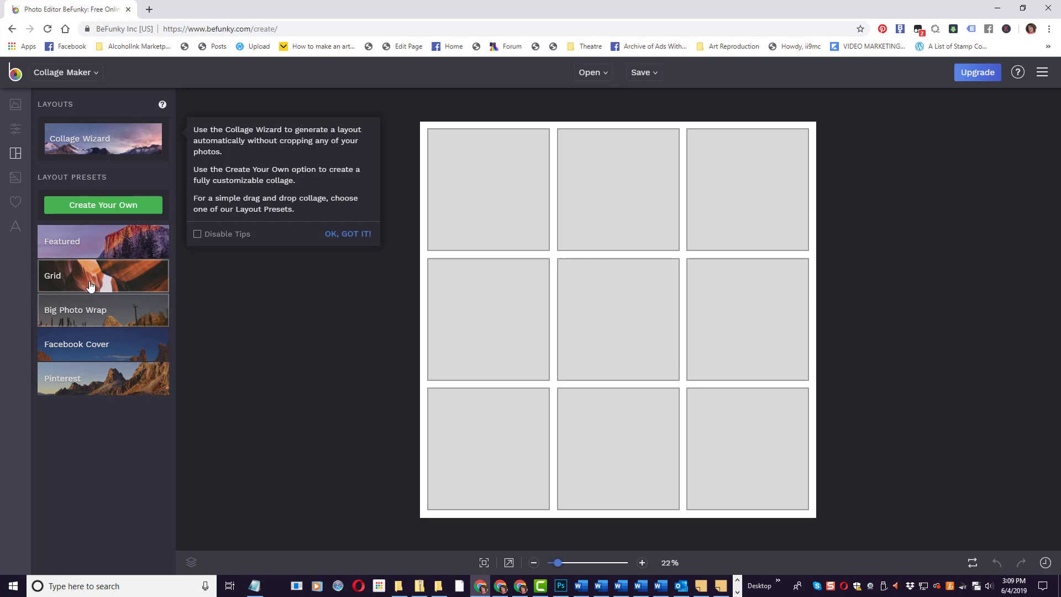
click(95, 245)
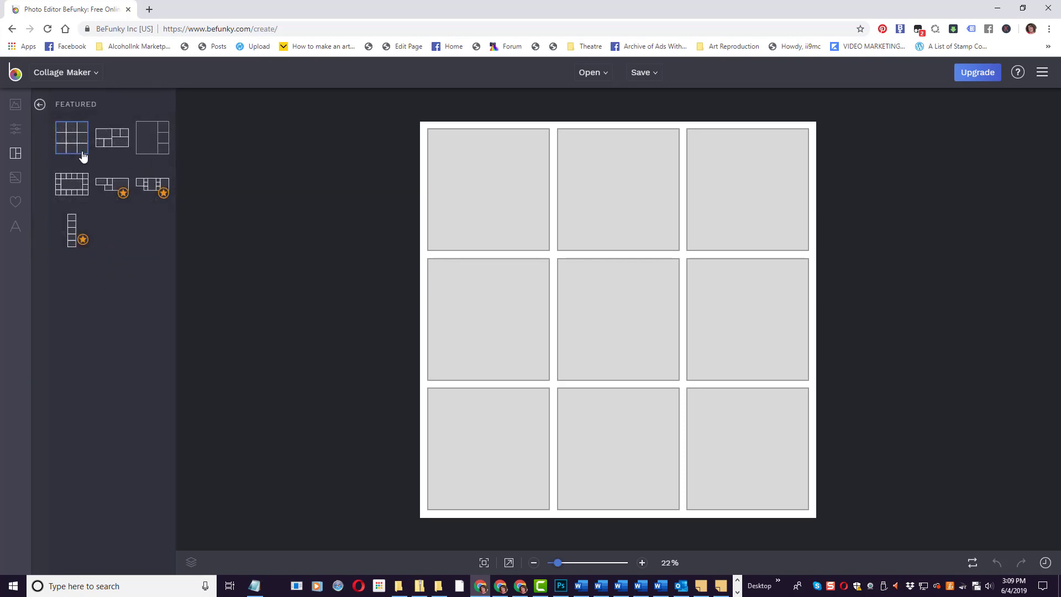
Use the six-panel Featured layout and place the smiling portrait and purple flower photos
click(119, 150)
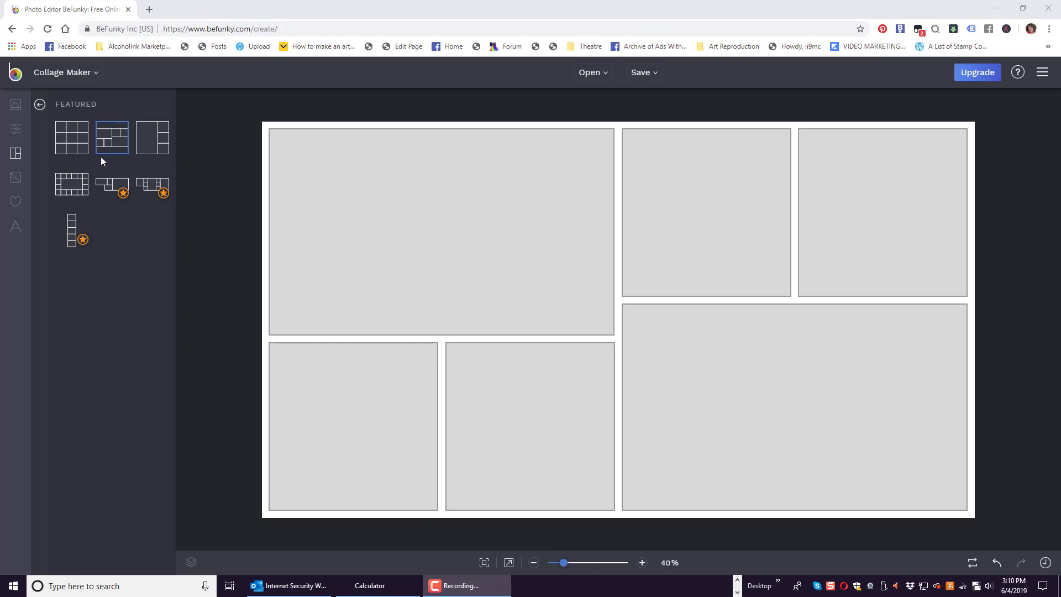
click(15, 104)
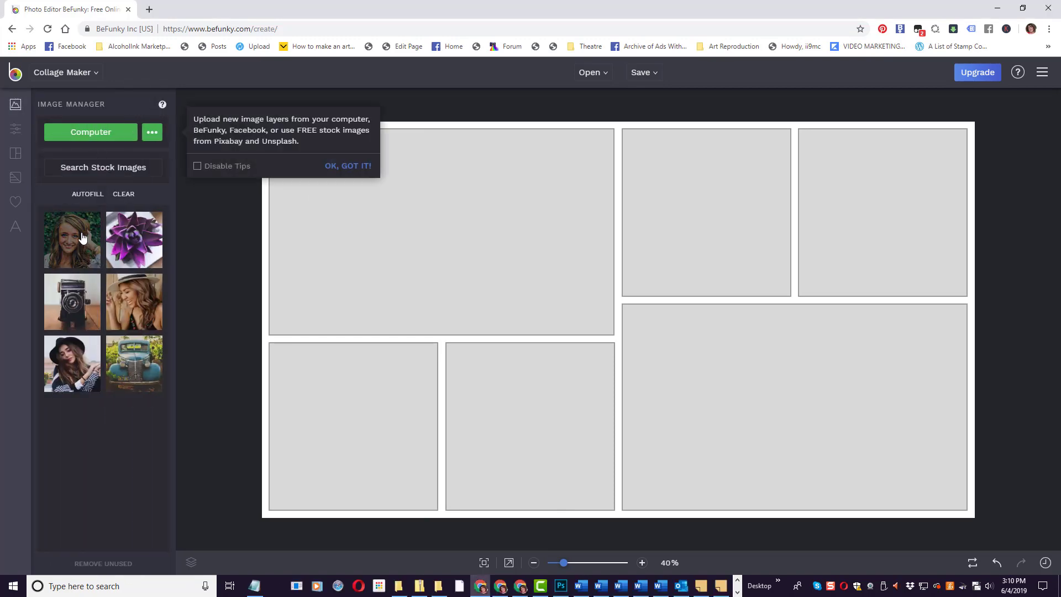
drag(72, 240, 401, 233)
drag(134, 239, 678, 218)
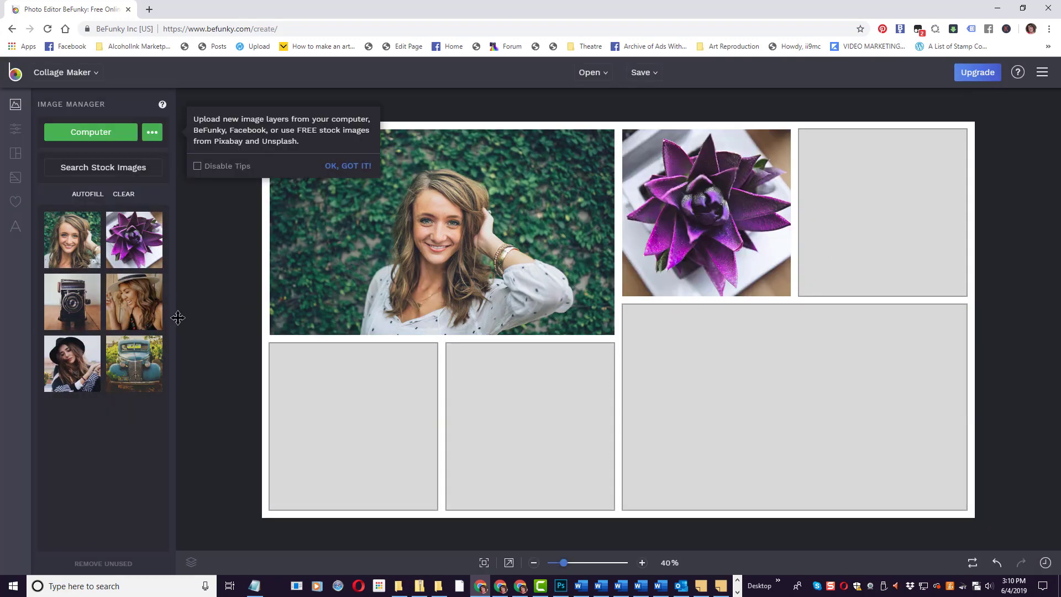
Fill the remaining cells with the hat-wearing woman, camera, black-hat woman and blue truck
drag(699, 257, 916, 224)
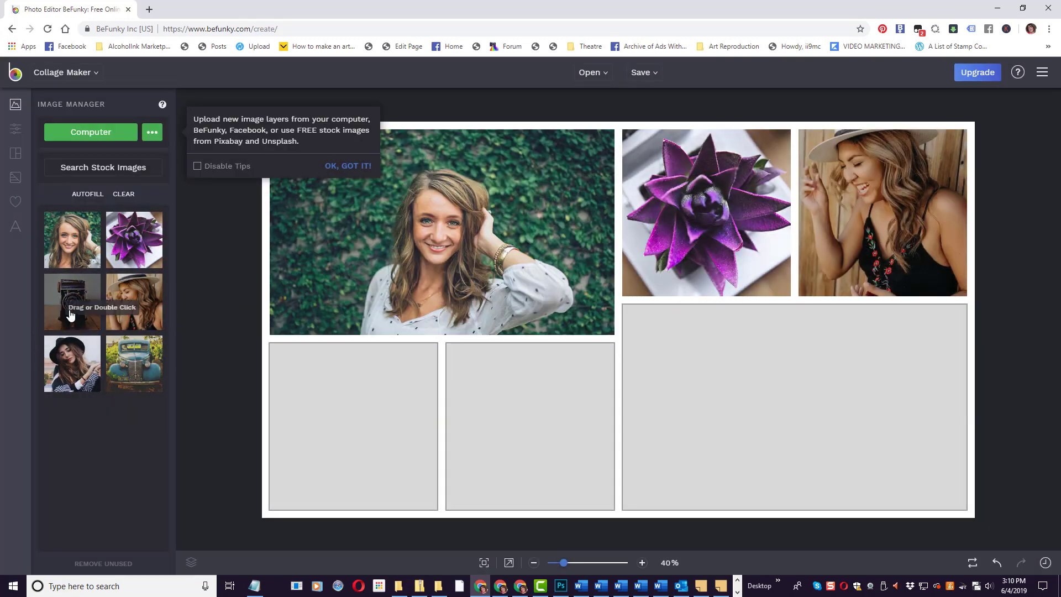
drag(71, 307, 334, 436)
drag(73, 363, 483, 413)
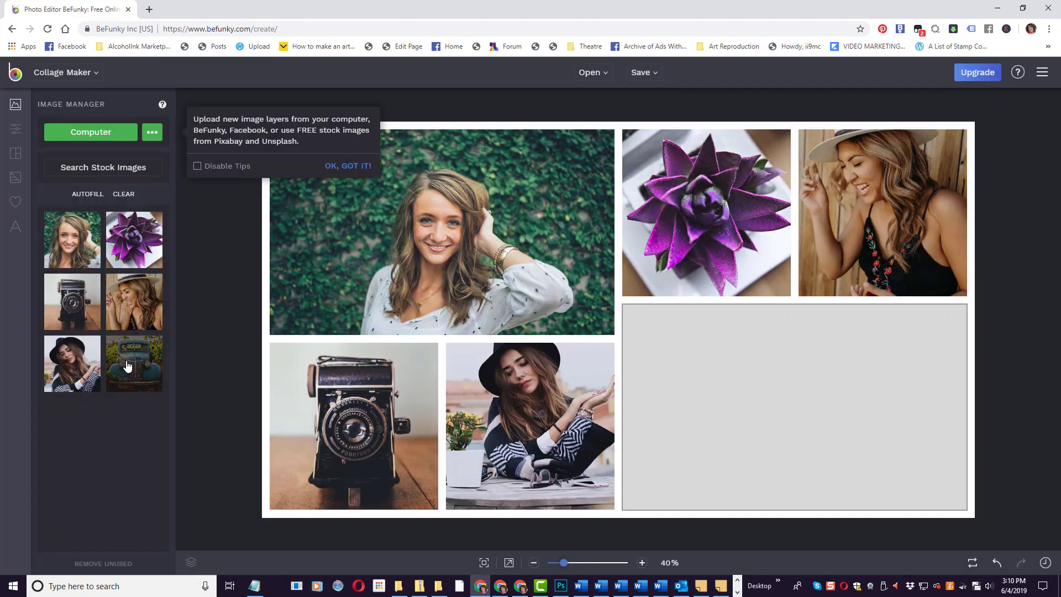
drag(127, 368, 744, 418)
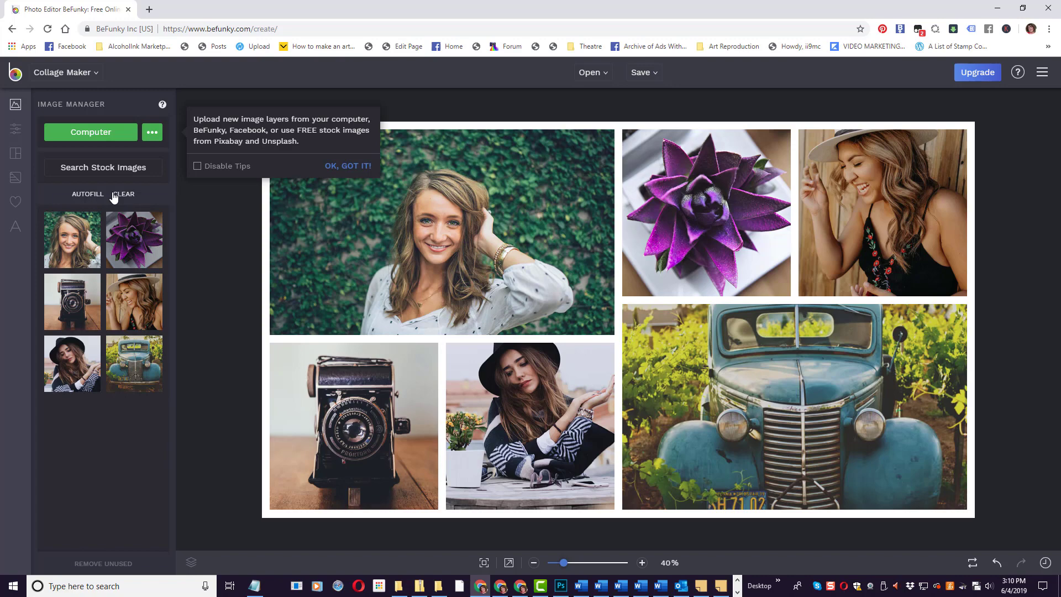
Cancel a computer upload, check the collage Save options, then show the editor modes list
click(97, 136)
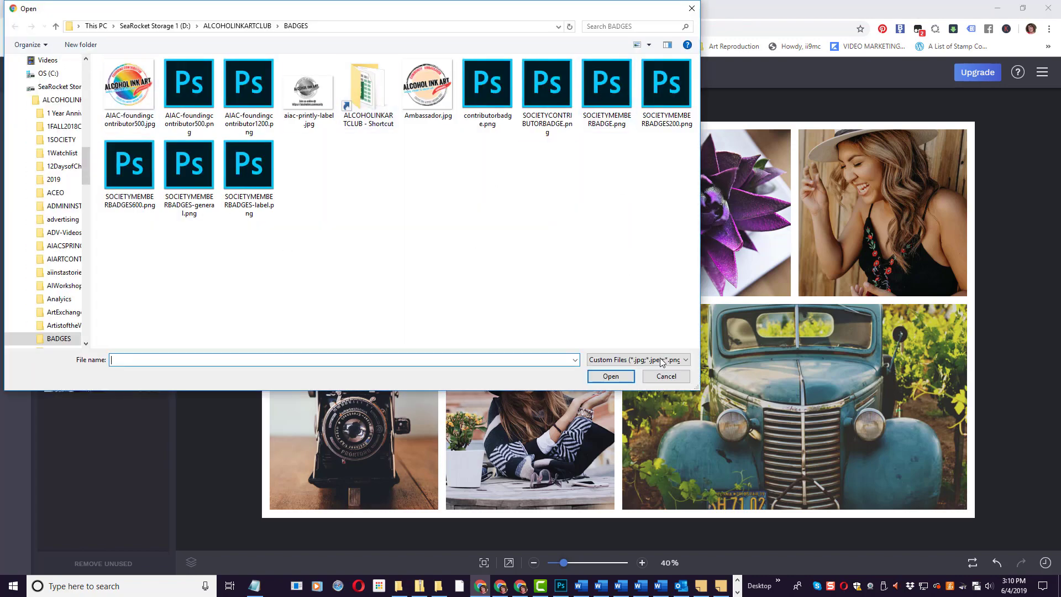
click(666, 376)
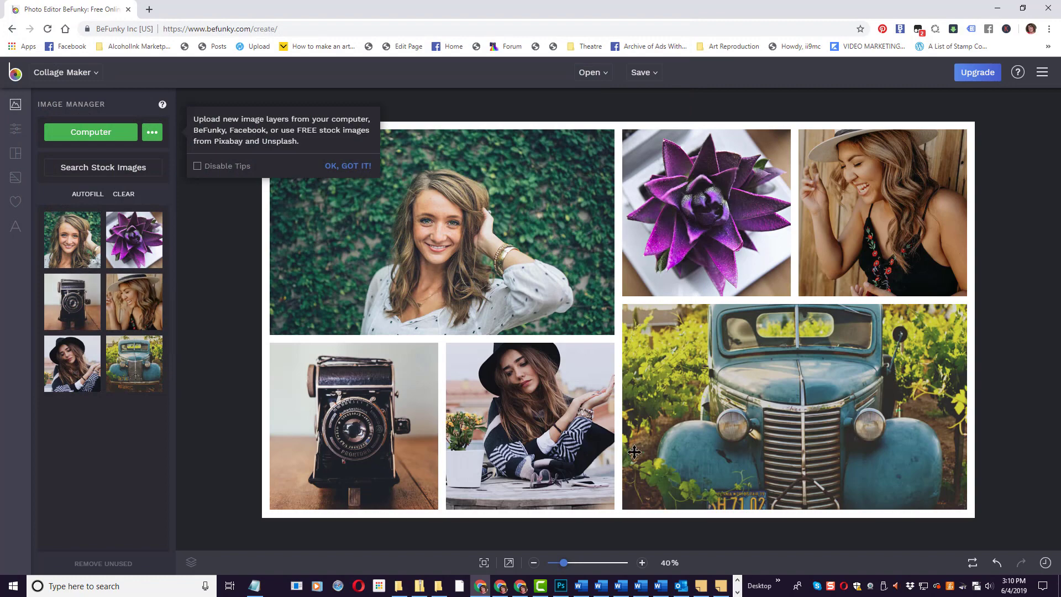
click(644, 72)
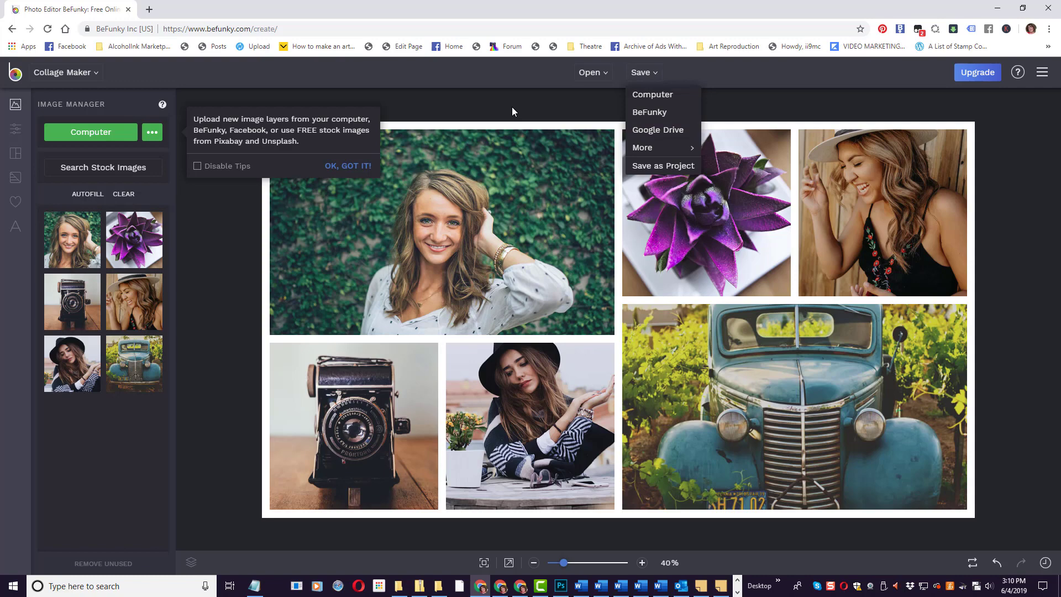
click(67, 76)
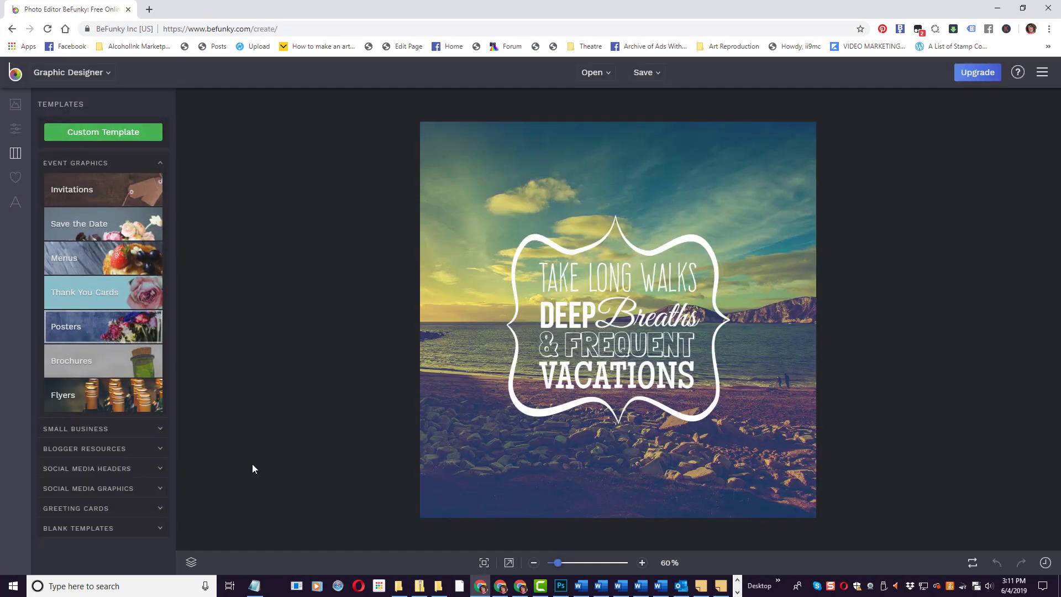
Preview three wedding Thank You Card templates, then go back and browse the Posters templates
click(71, 298)
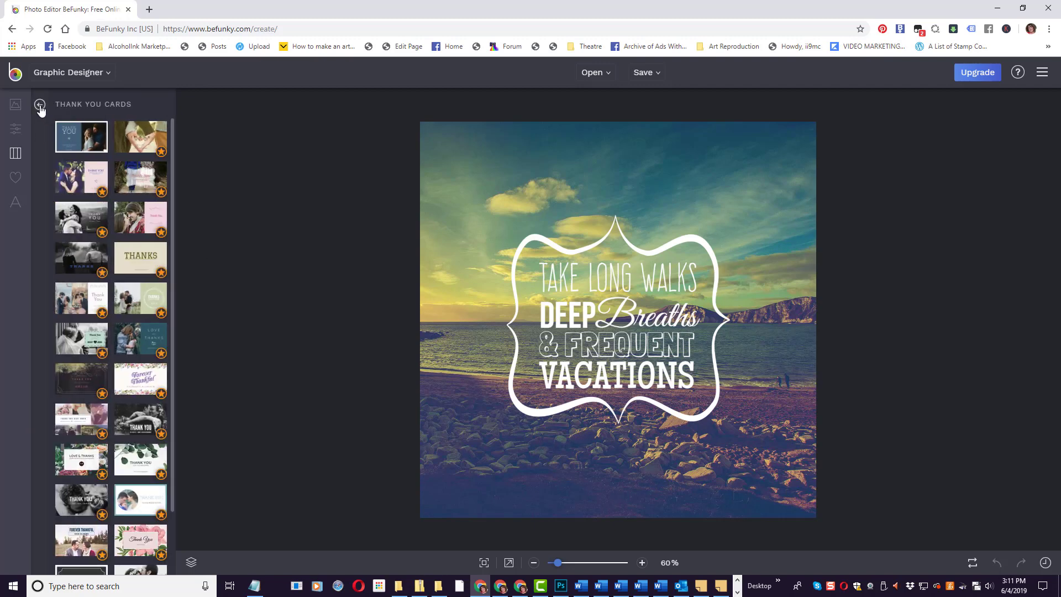
click(141, 330)
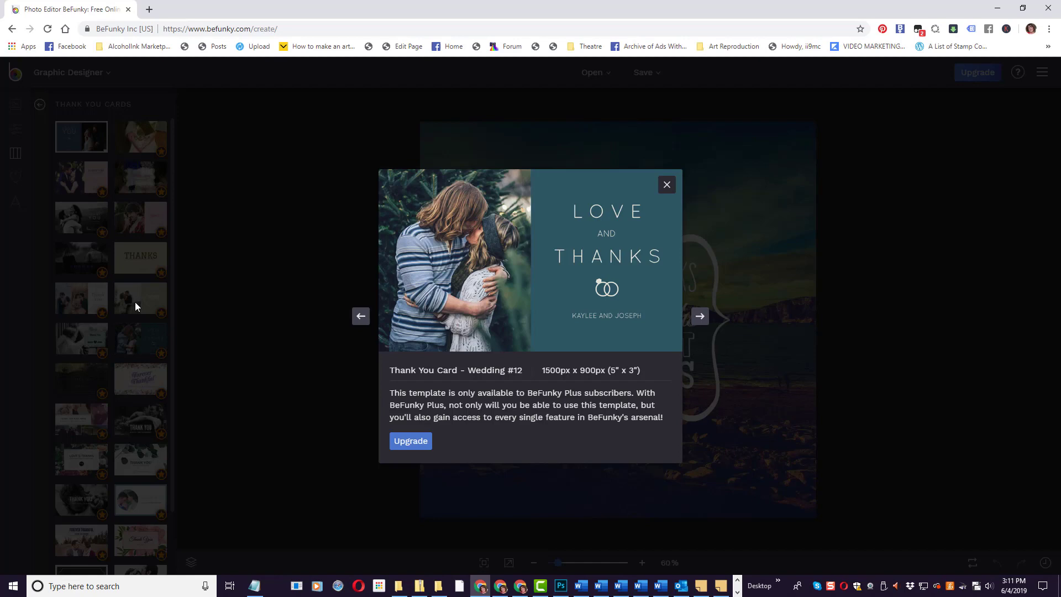
click(135, 302)
click(128, 266)
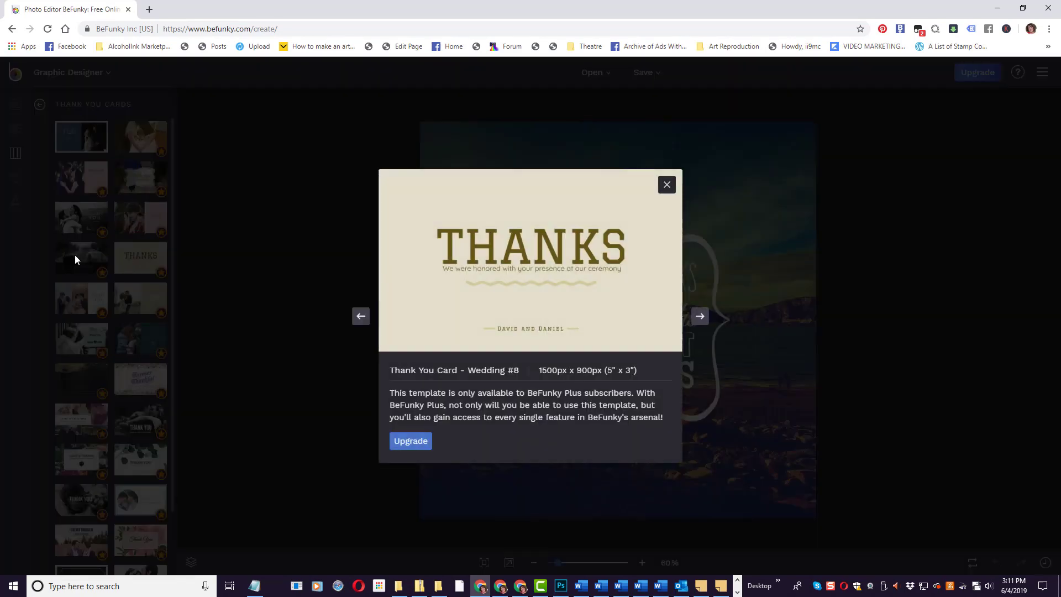
click(75, 254)
click(78, 338)
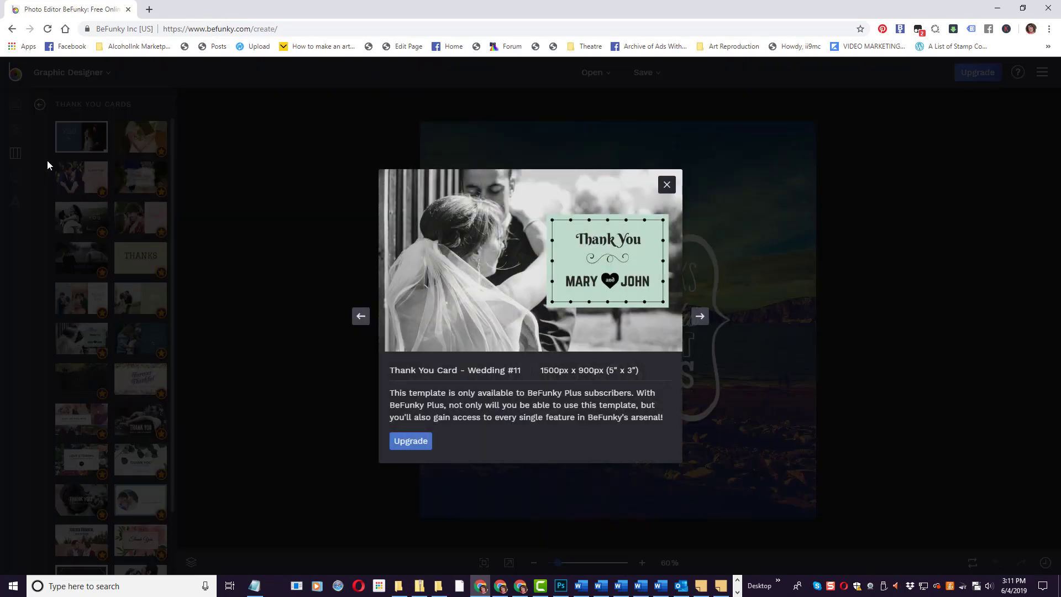
click(49, 111)
click(40, 108)
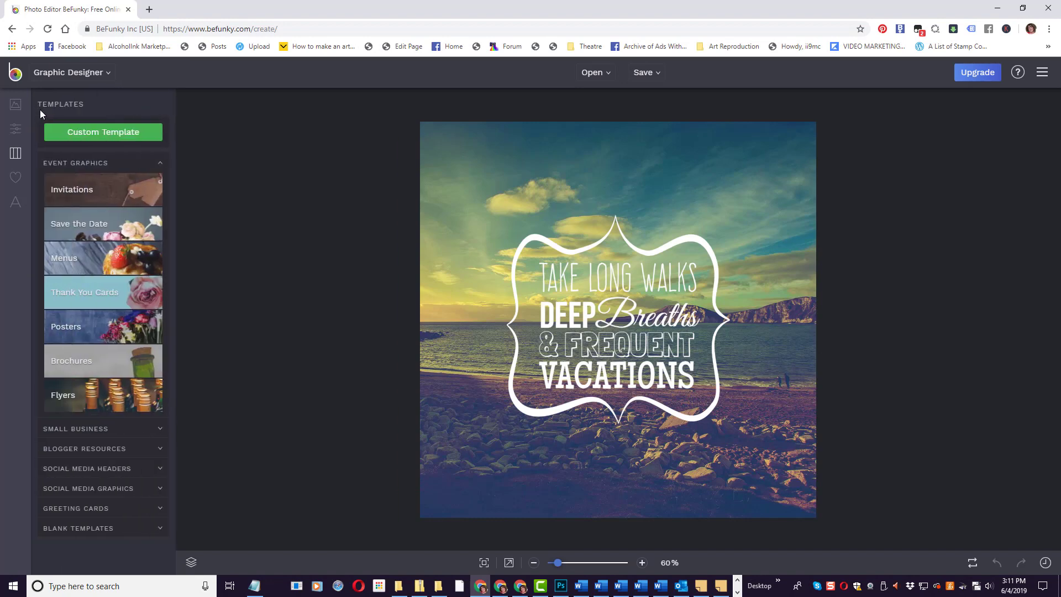
click(70, 339)
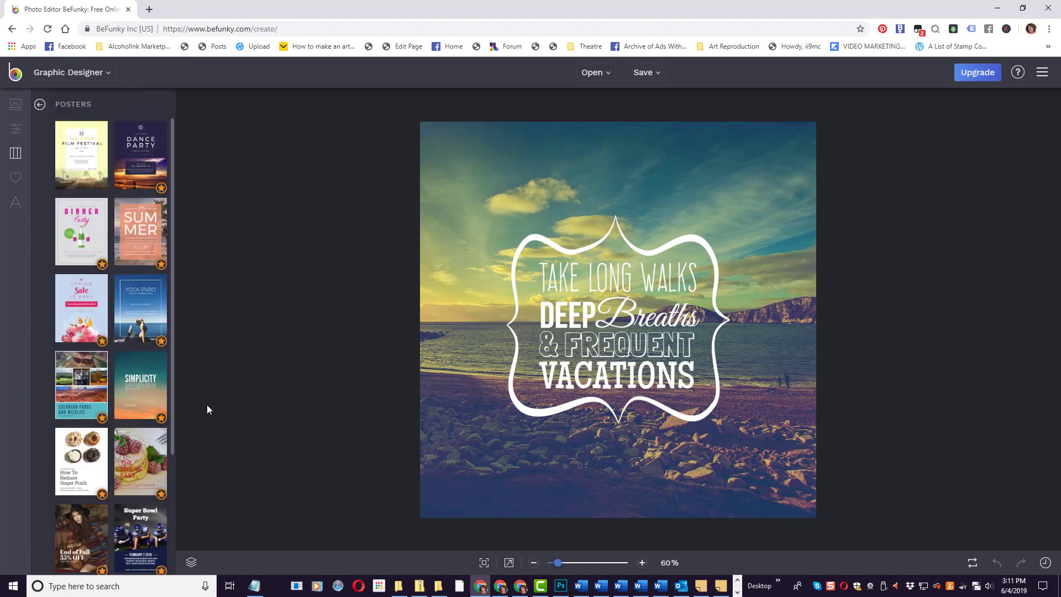
click(100, 393)
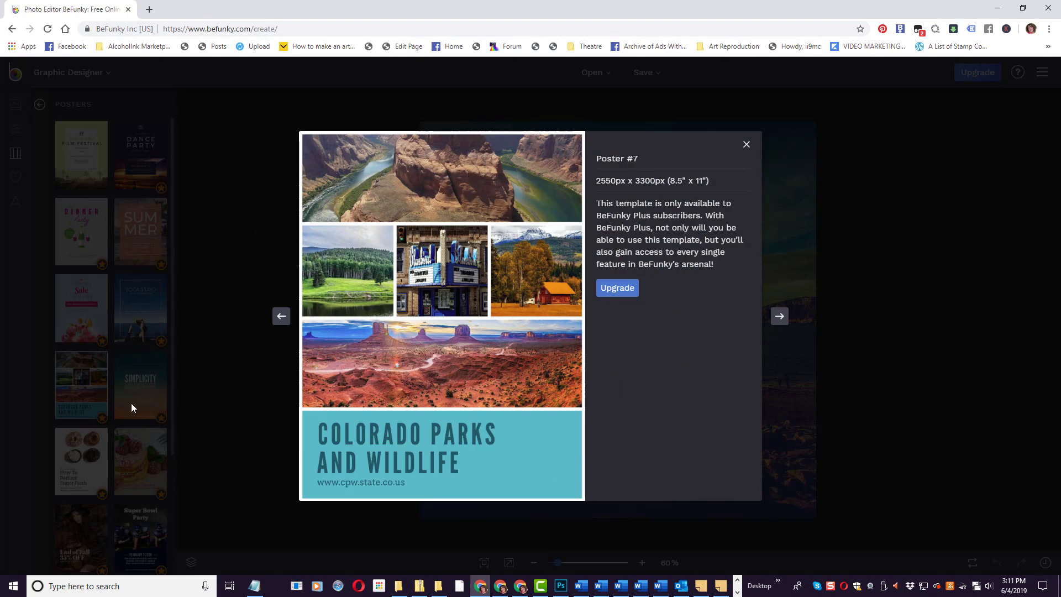
click(153, 525)
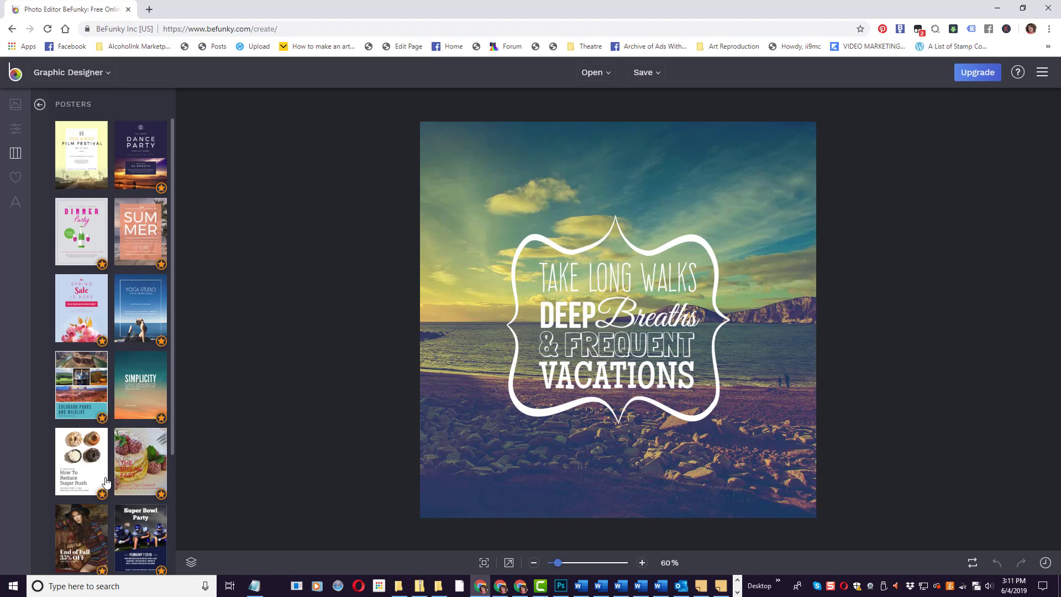
click(105, 469)
click(747, 144)
scroll(48, 458, down, 3)
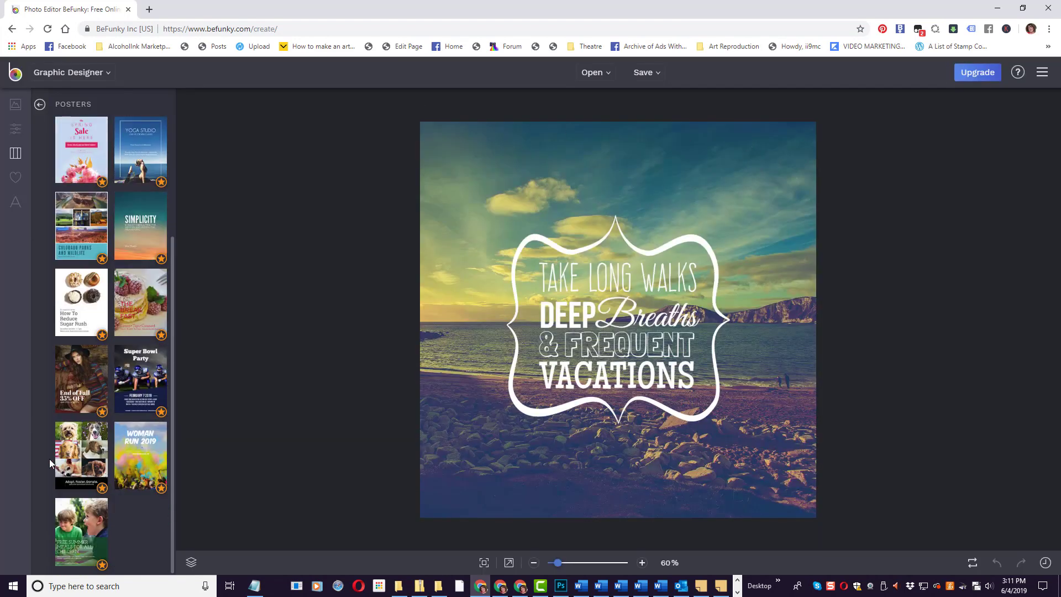
click(74, 512)
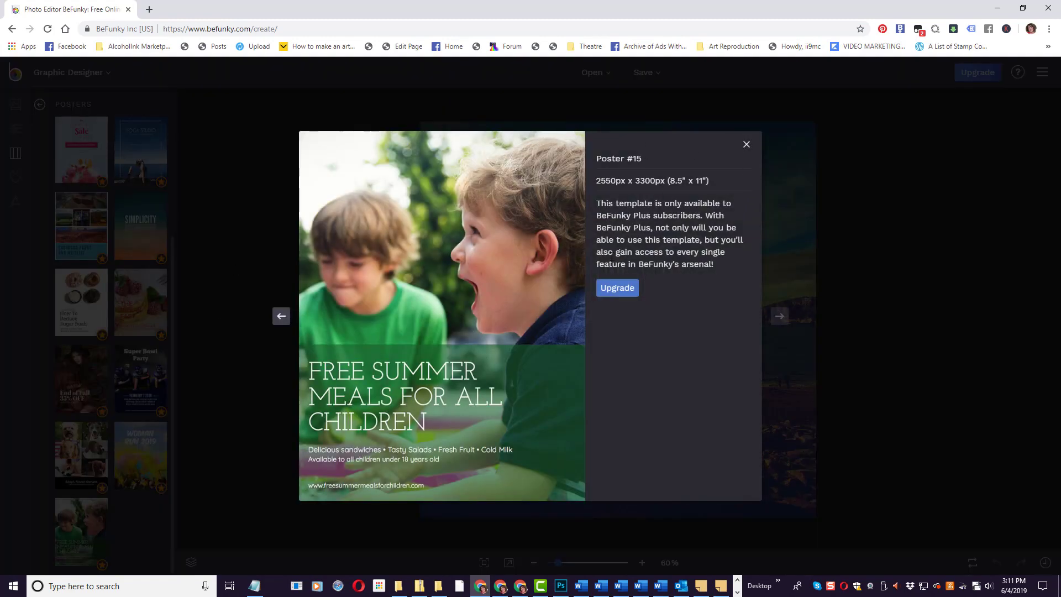
click(746, 145)
scroll(125, 344, up, 3)
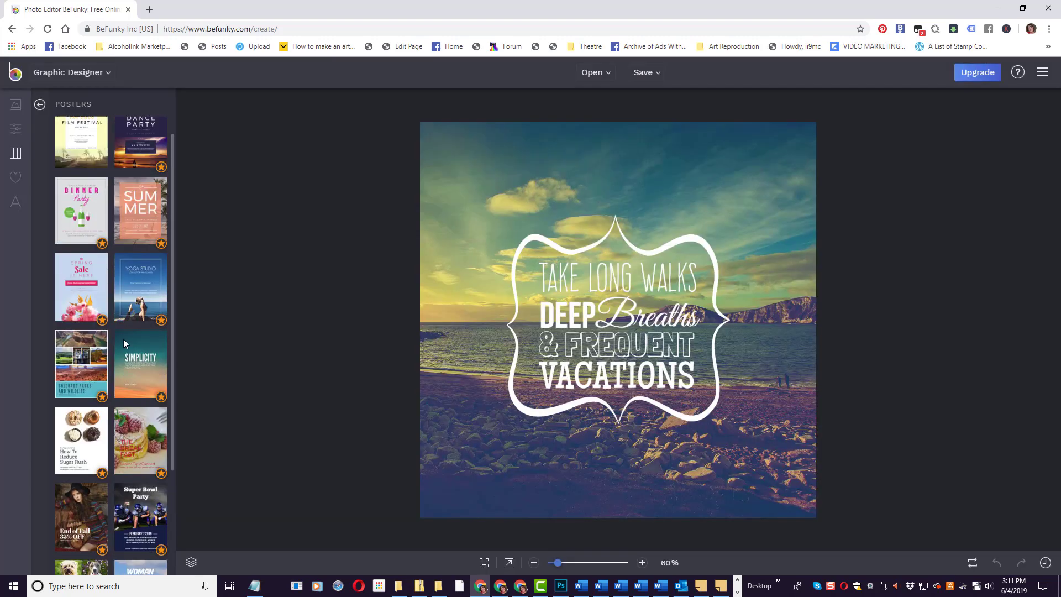
scroll(125, 344, up, 1)
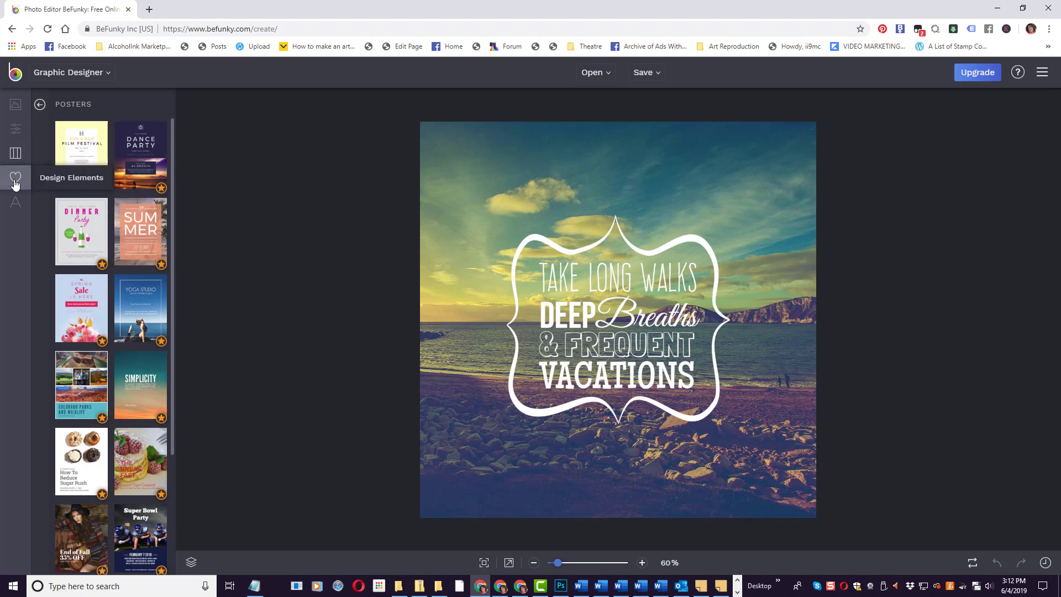
Back out of the poster templates, glance at Business Cards, and return to the template categories
click(40, 104)
click(37, 108)
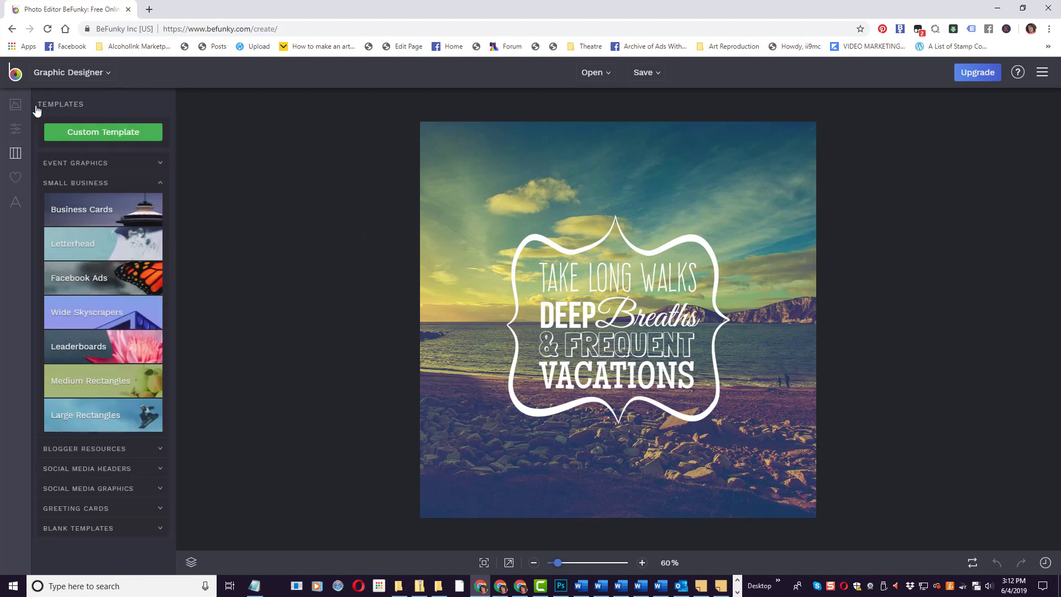
click(100, 213)
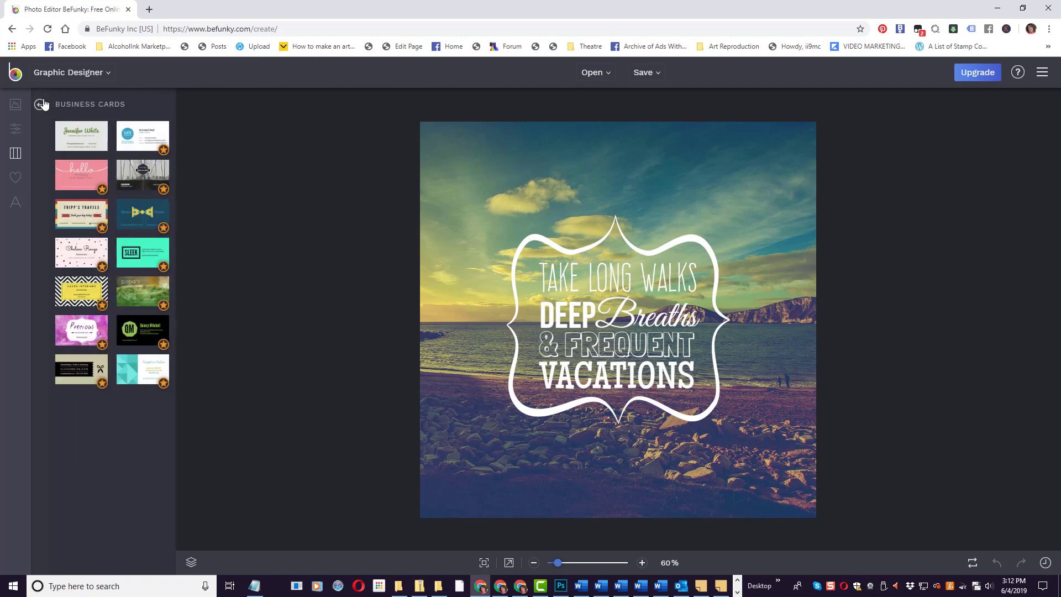
click(41, 105)
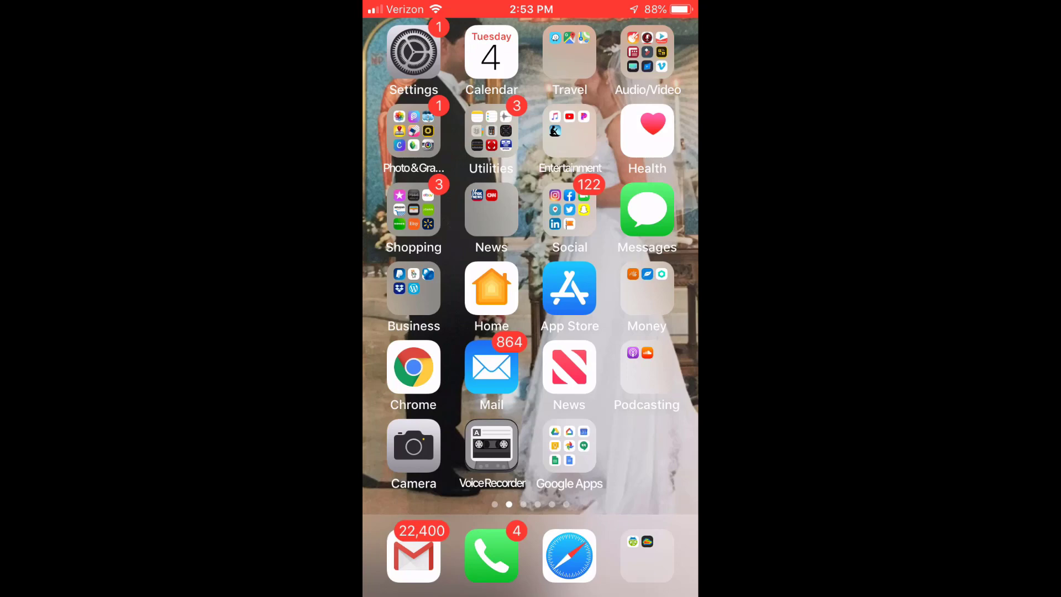
Search the App Store for 'Befunky' using the befunky suggestion
click(570, 287)
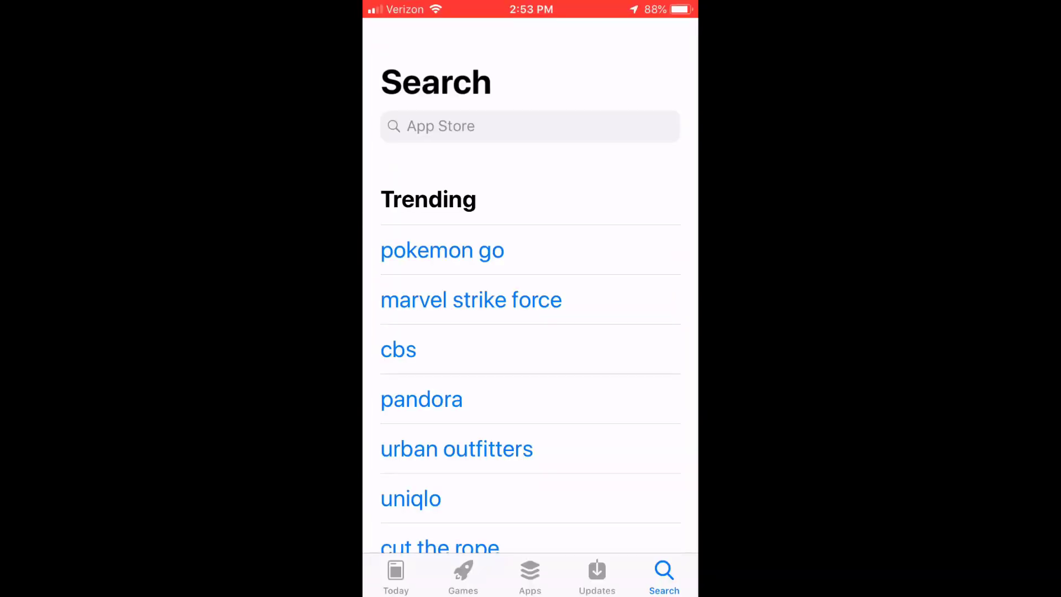
click(442, 126)
text(B)
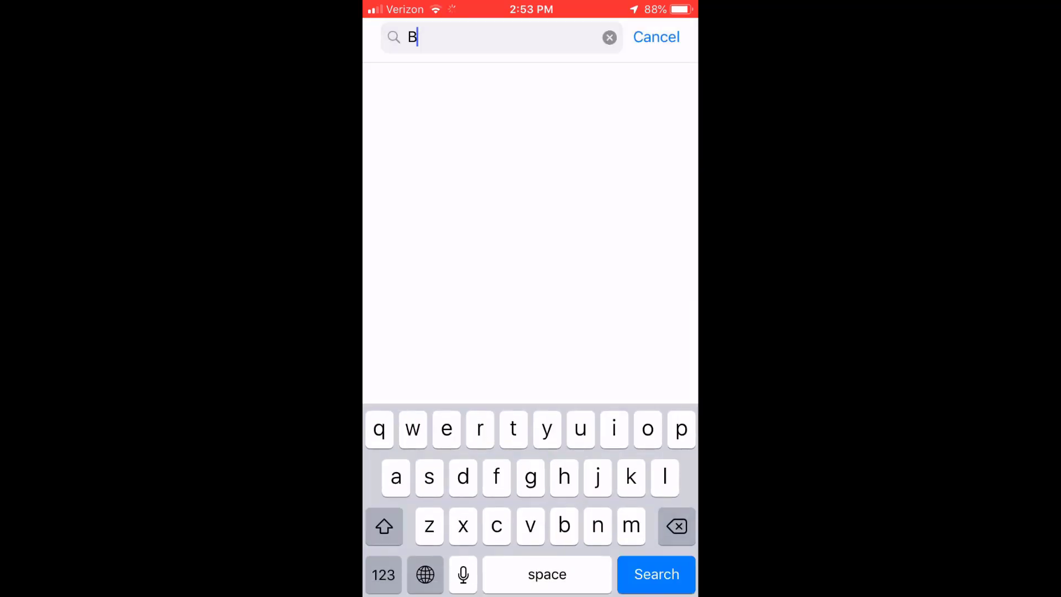
text(efunky)
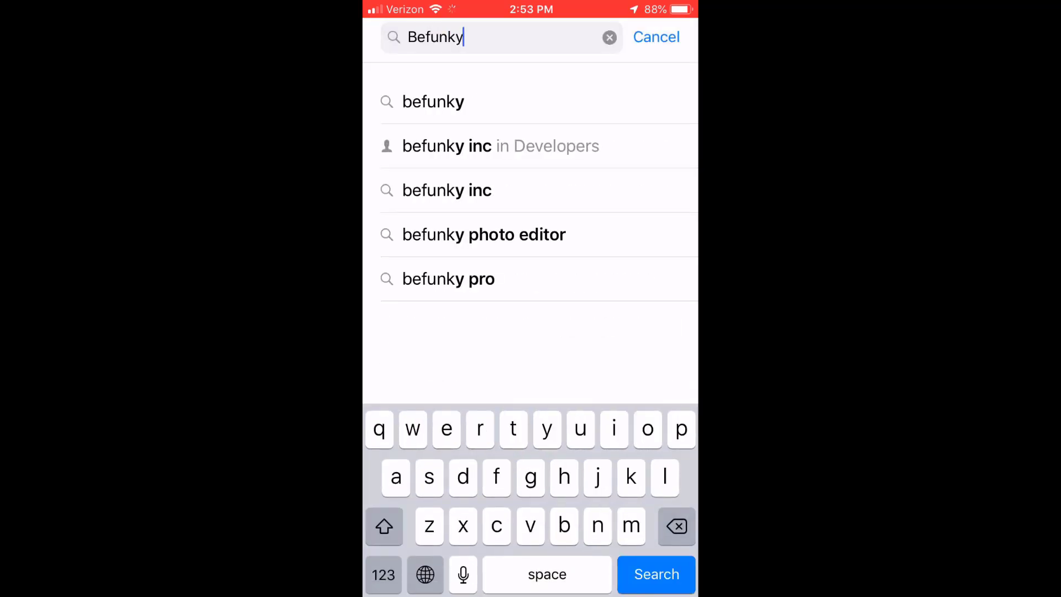
click(433, 101)
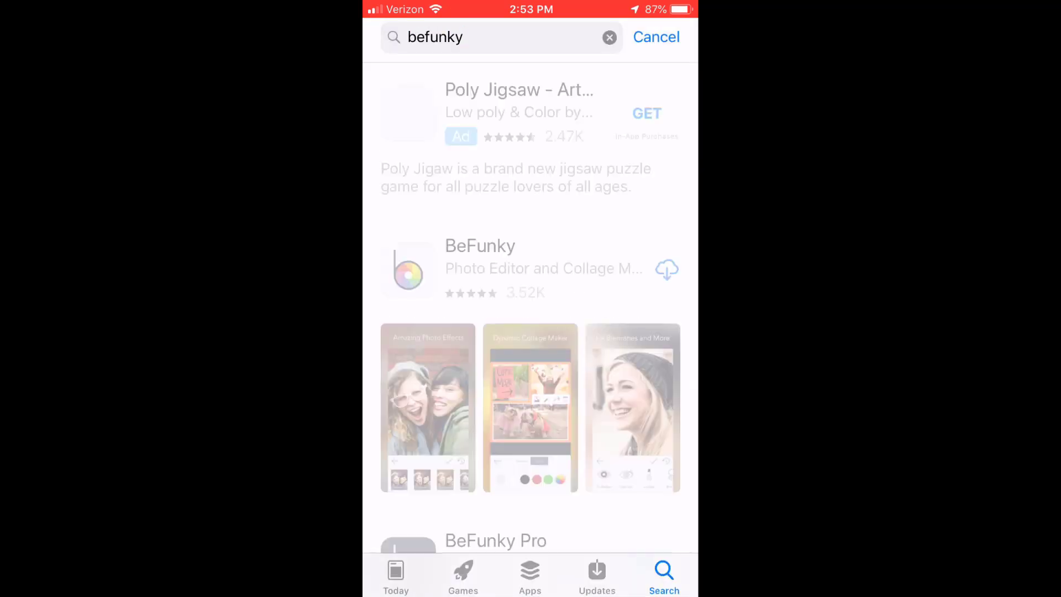
Download the free BeFunky photo editor from the search results
scroll(531, 331, down, 3)
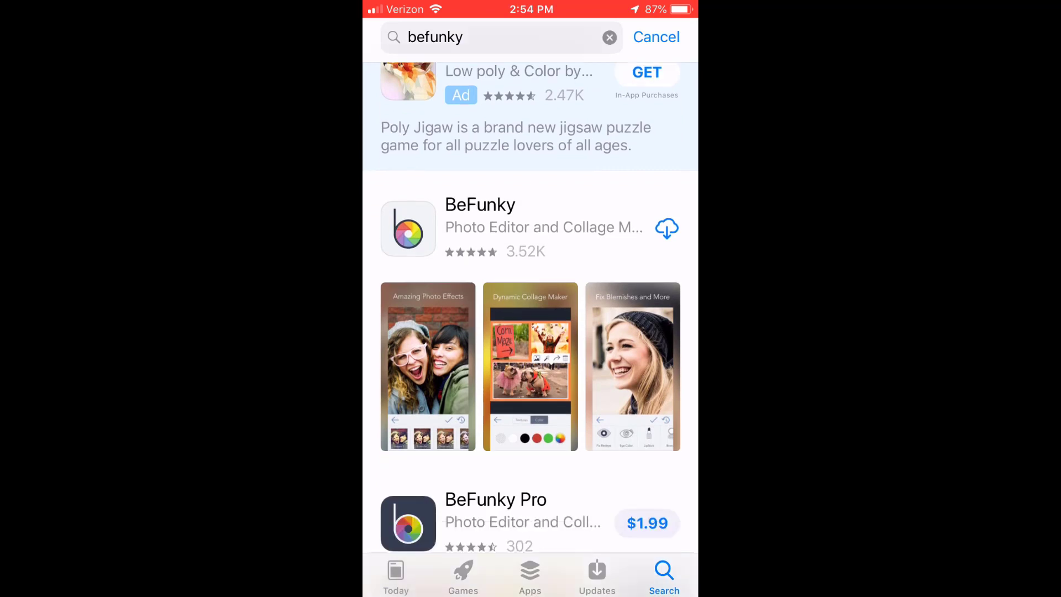
scroll(531, 331, down, 2)
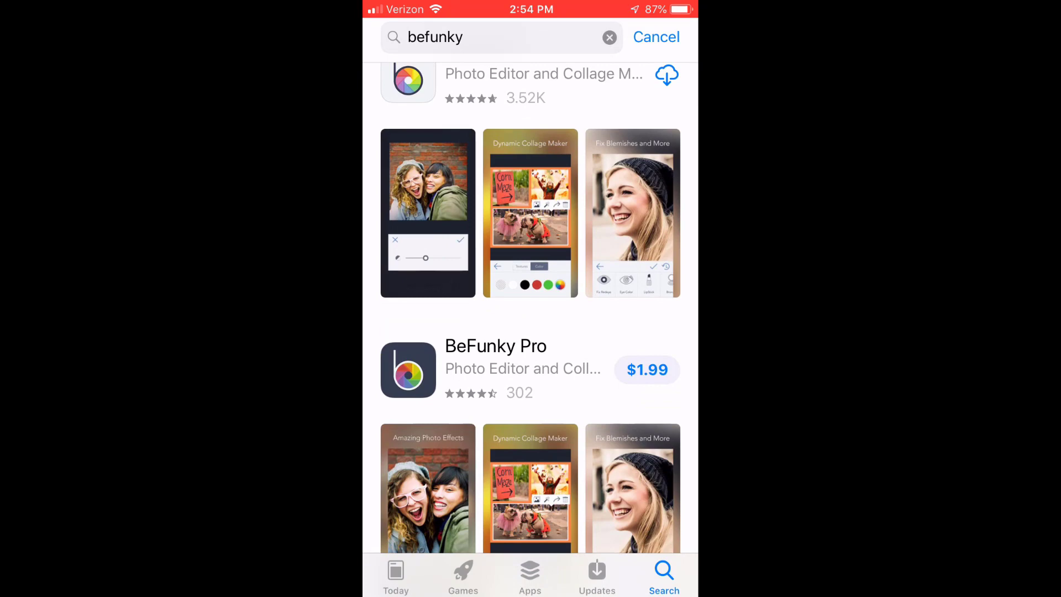
scroll(531, 310, up, 3)
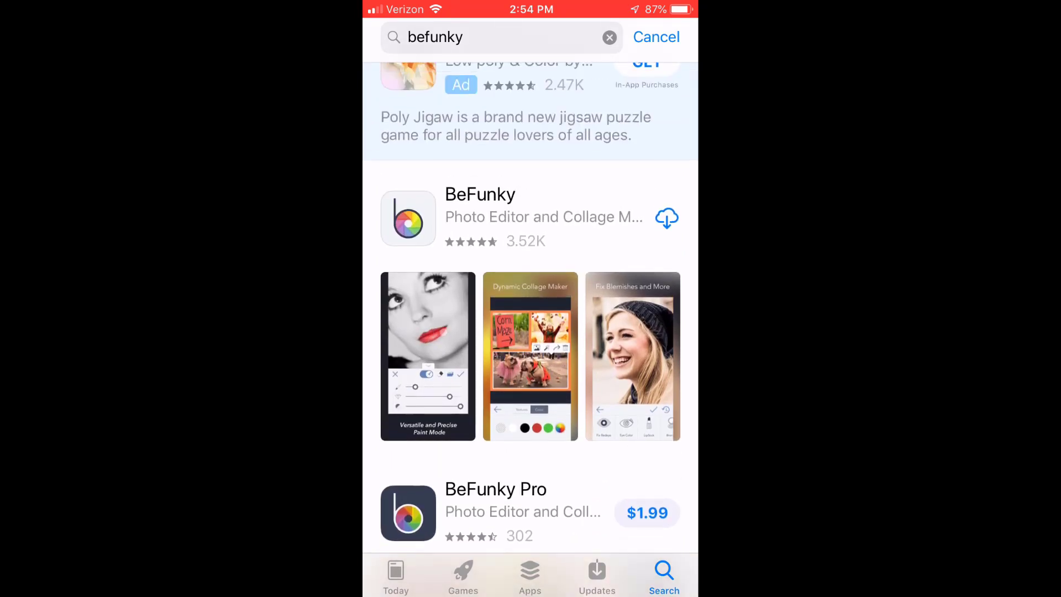
click(666, 218)
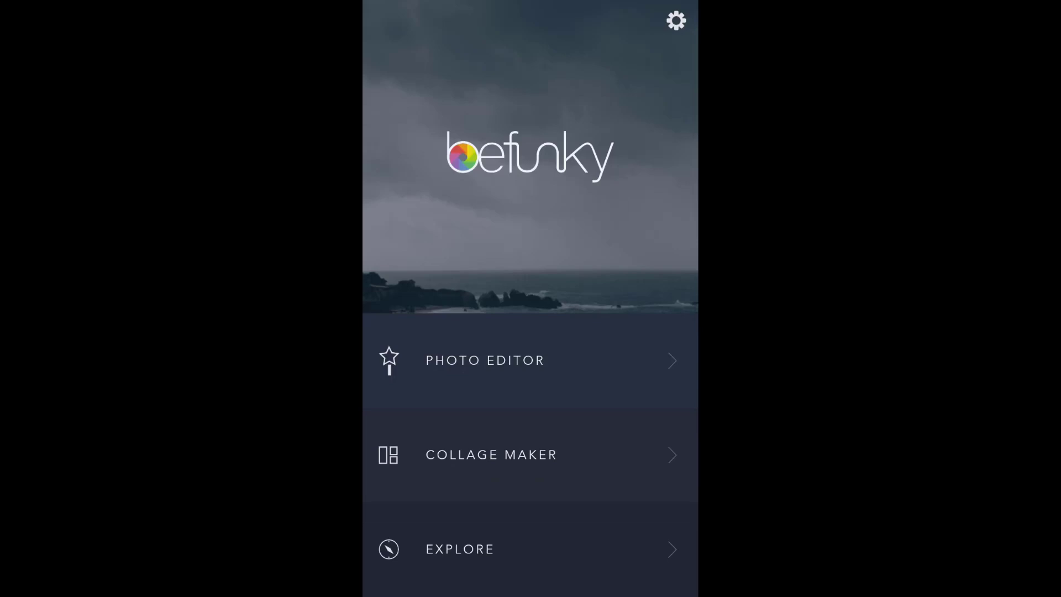
Start Photo Editor, allow photo-library access, and pick the curly brown puppy photo
click(485, 360)
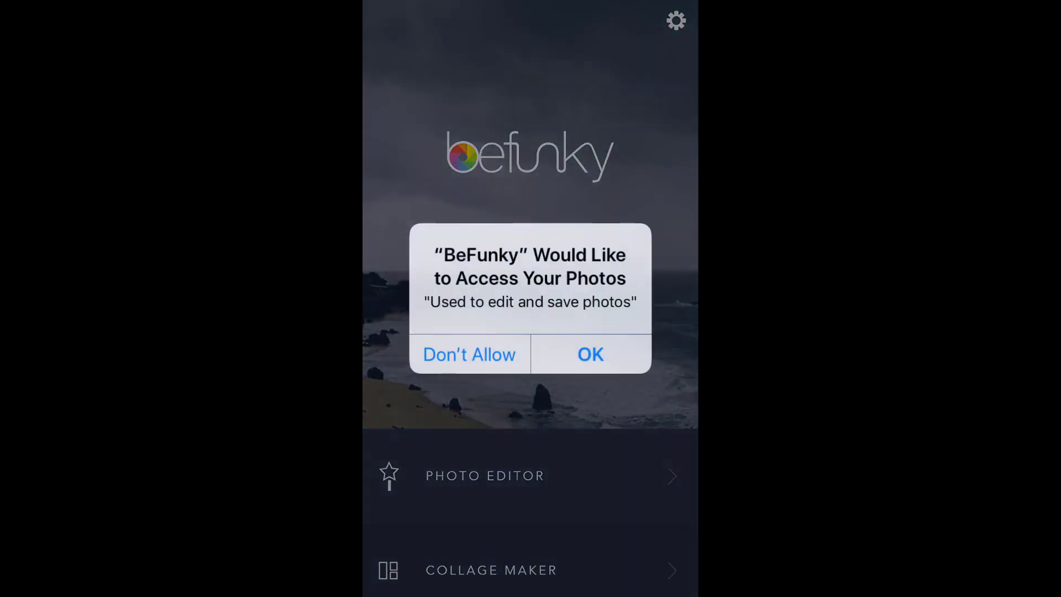
click(590, 353)
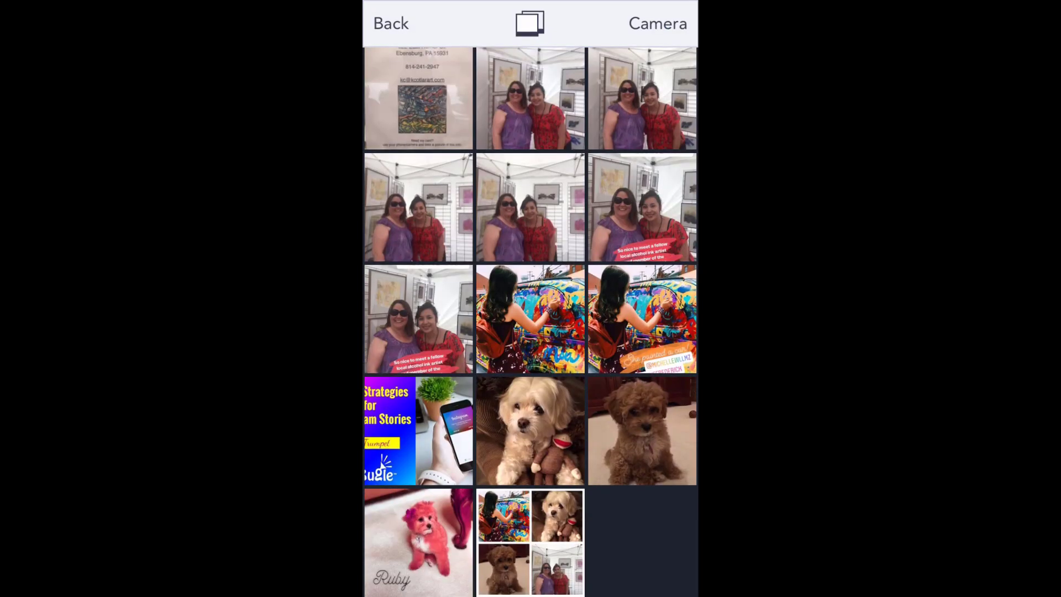
click(642, 431)
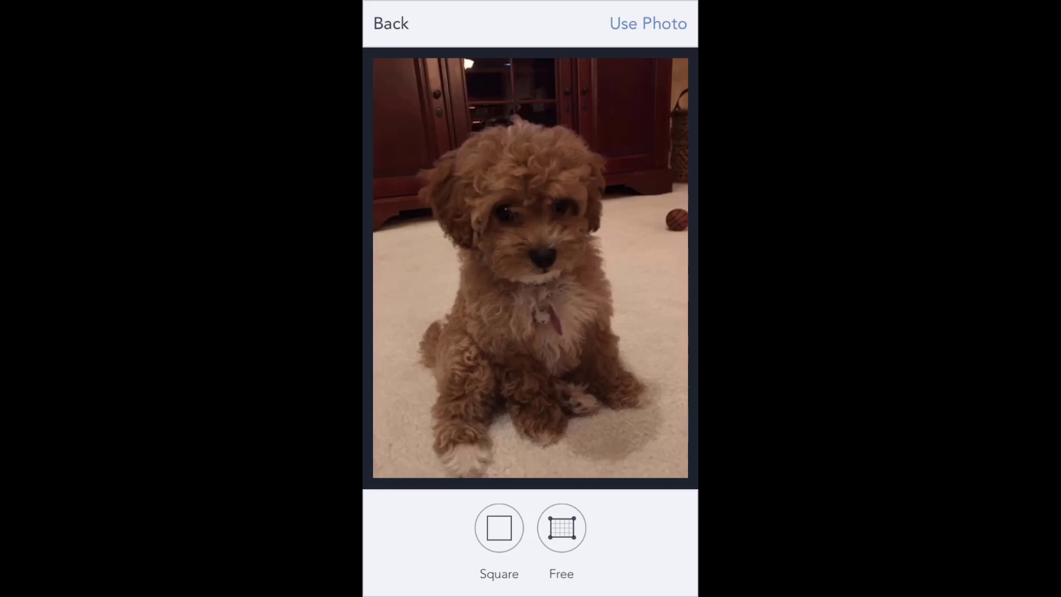
Crop the puppy photo to a square framed around the puppy
click(499, 528)
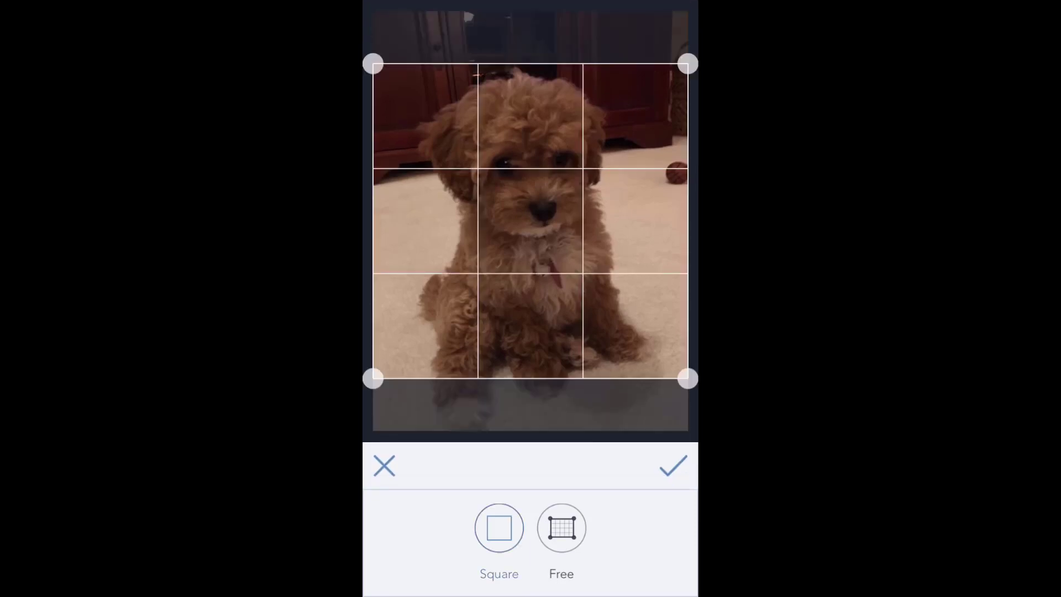
drag(530, 221, 531, 248)
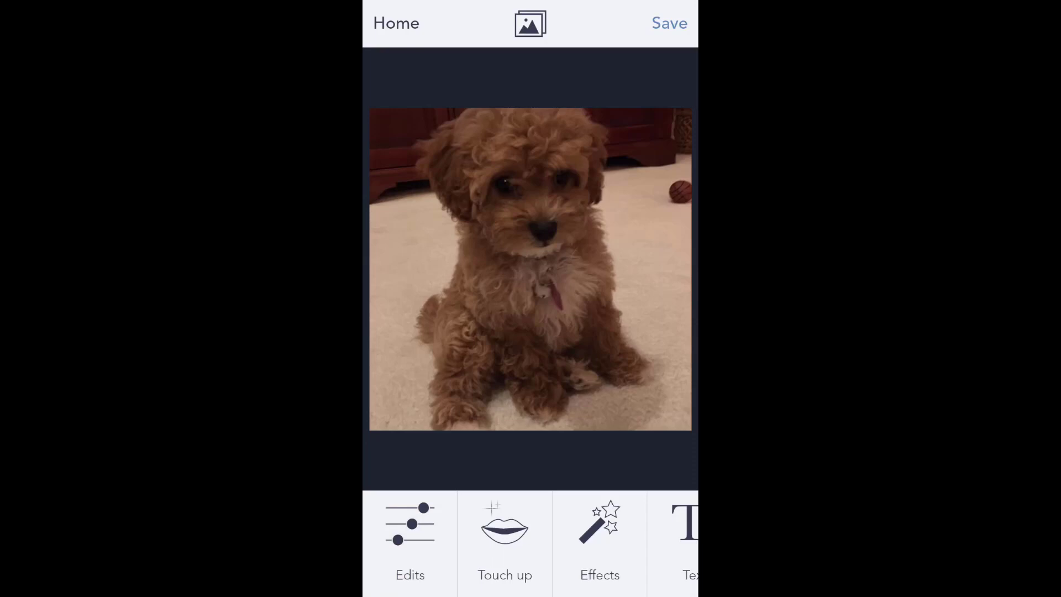
click(410, 539)
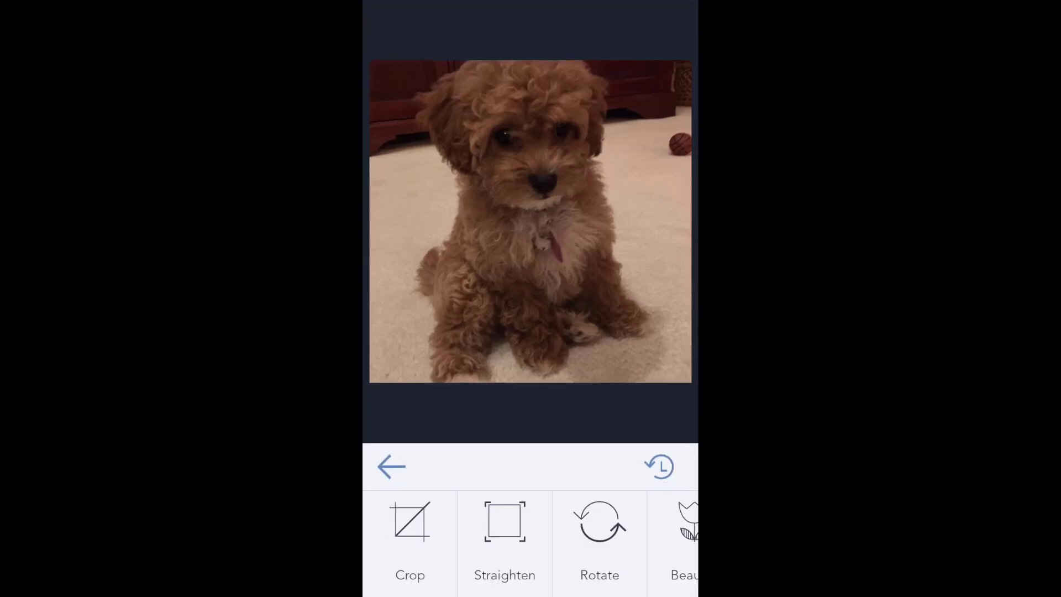
Warm the photo by raising the colour temperature to about 12
scroll(530, 542, right, 10)
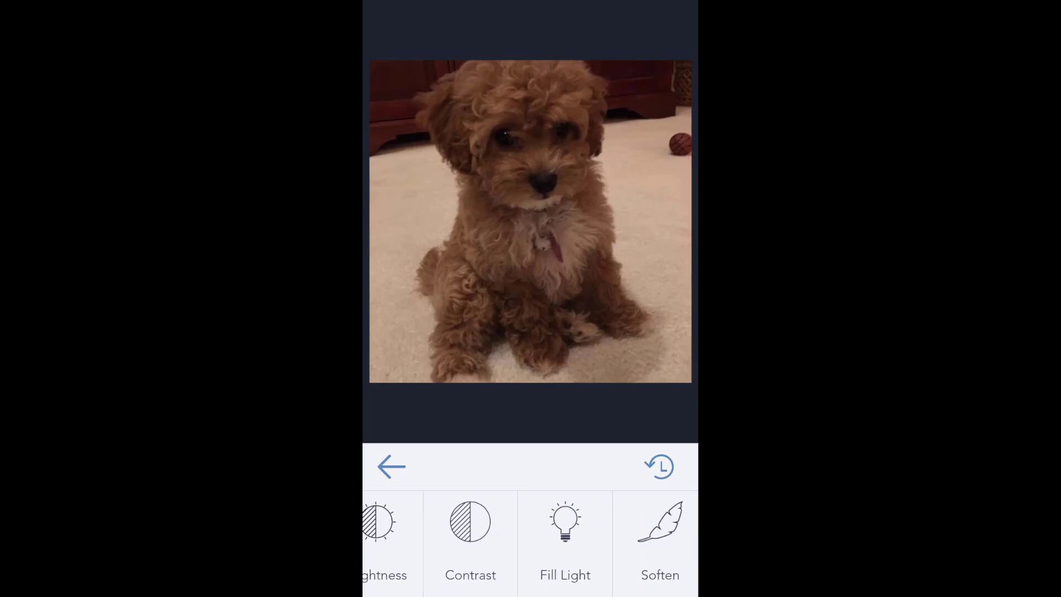
scroll(531, 542, right, 5)
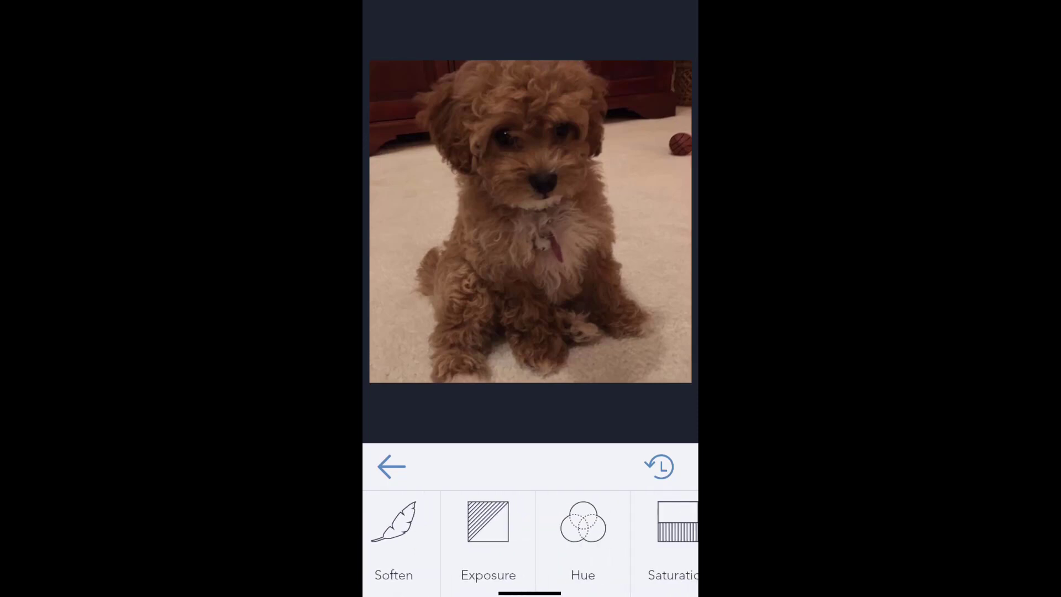
scroll(530, 541, right, 5)
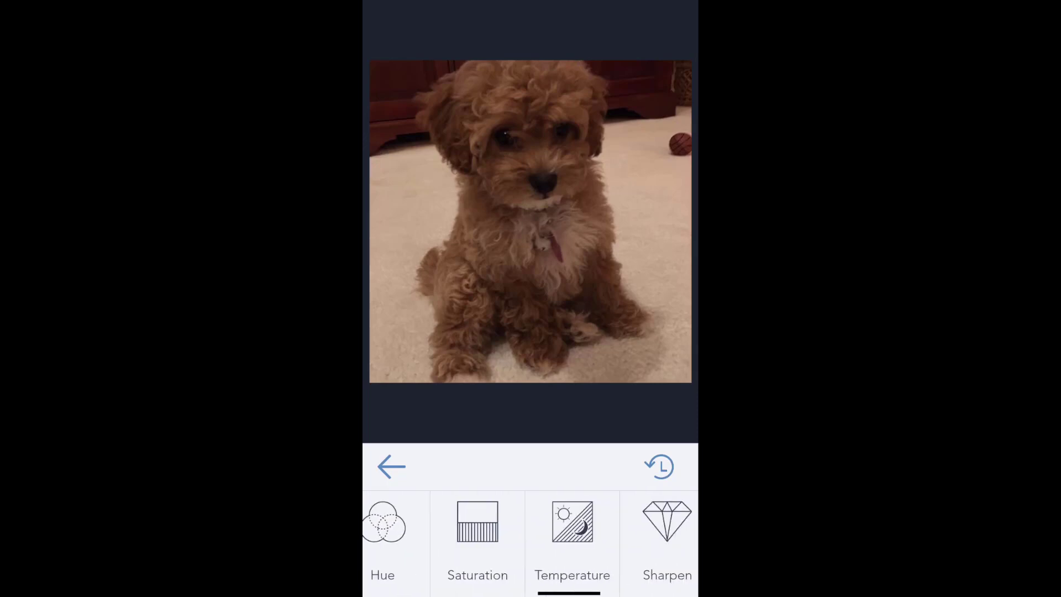
click(515, 522)
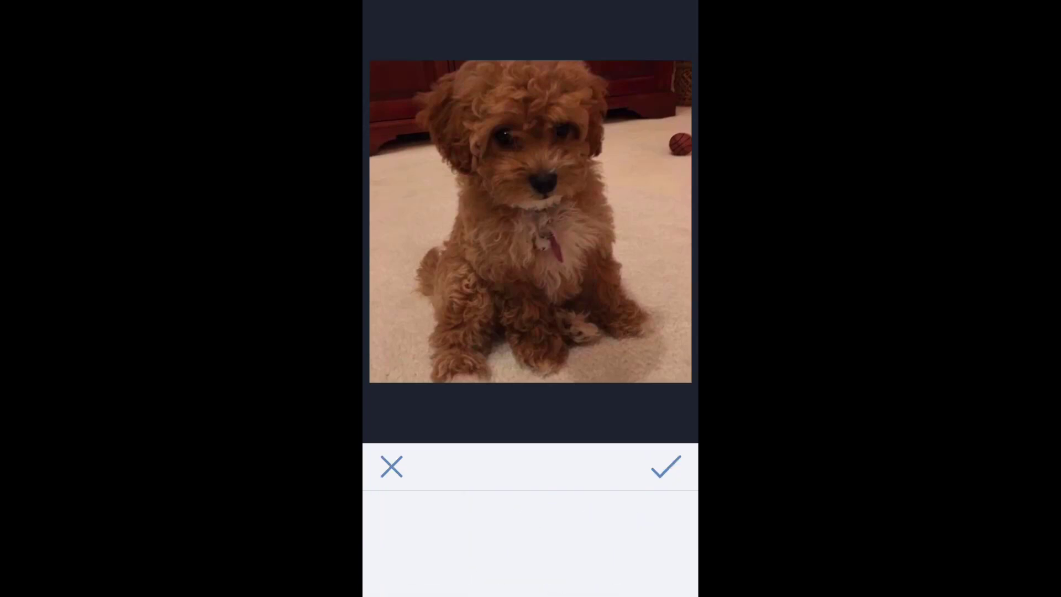
drag(564, 544, 568, 544)
click(666, 467)
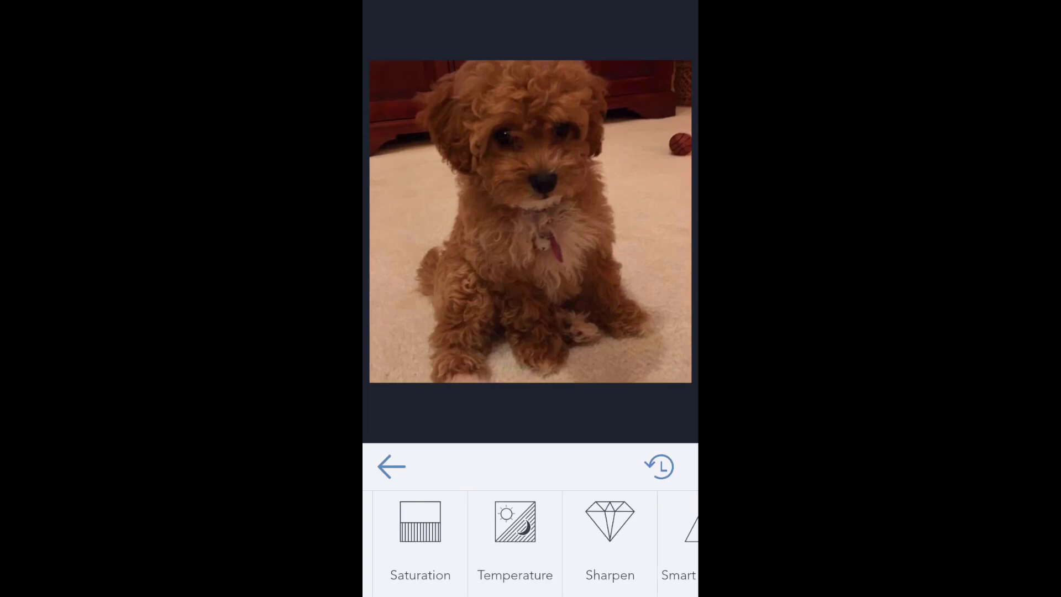
Go into Goodies, skip past Stickers, and open the Accessories collection of wigs and glasses
click(391, 467)
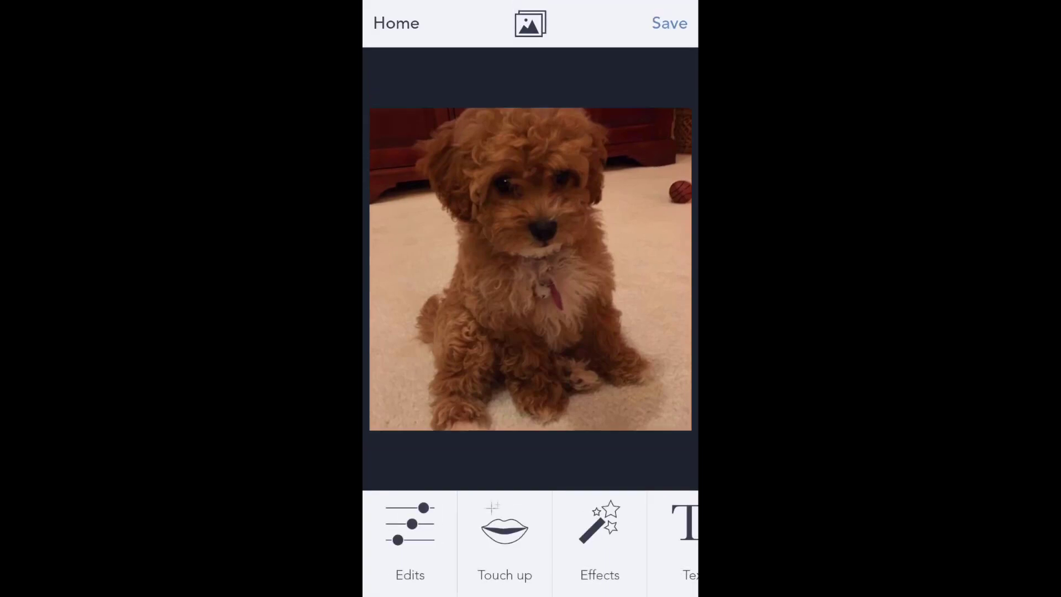
scroll(531, 541, right, 5)
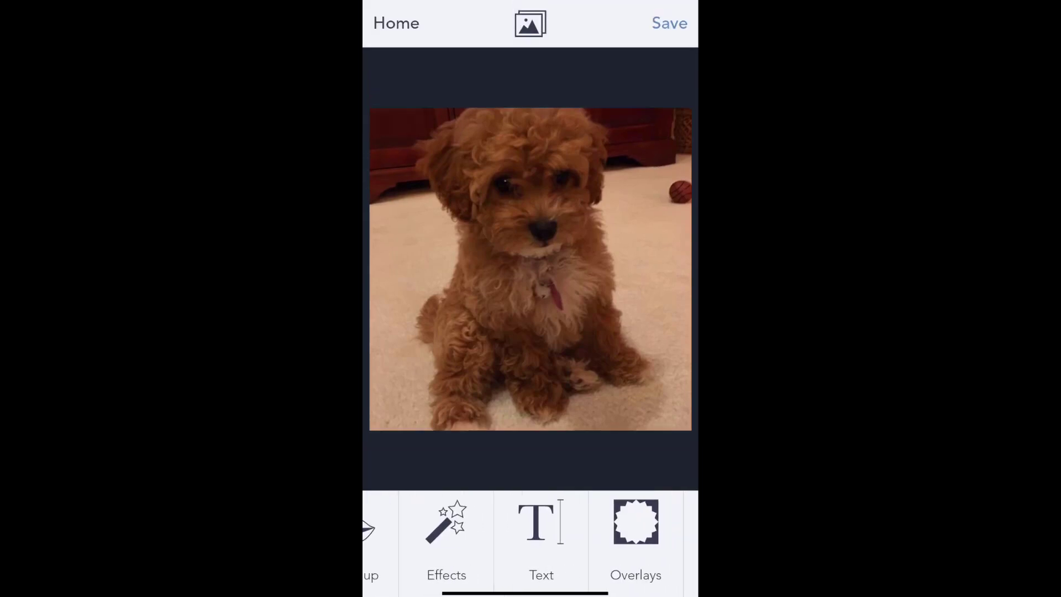
scroll(531, 542, right, 3)
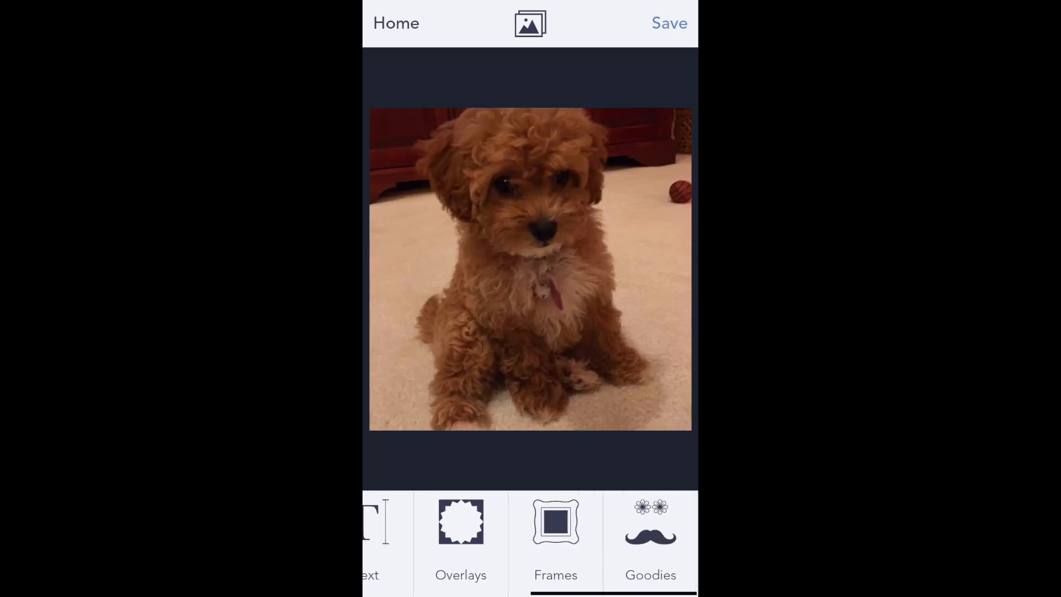
click(650, 536)
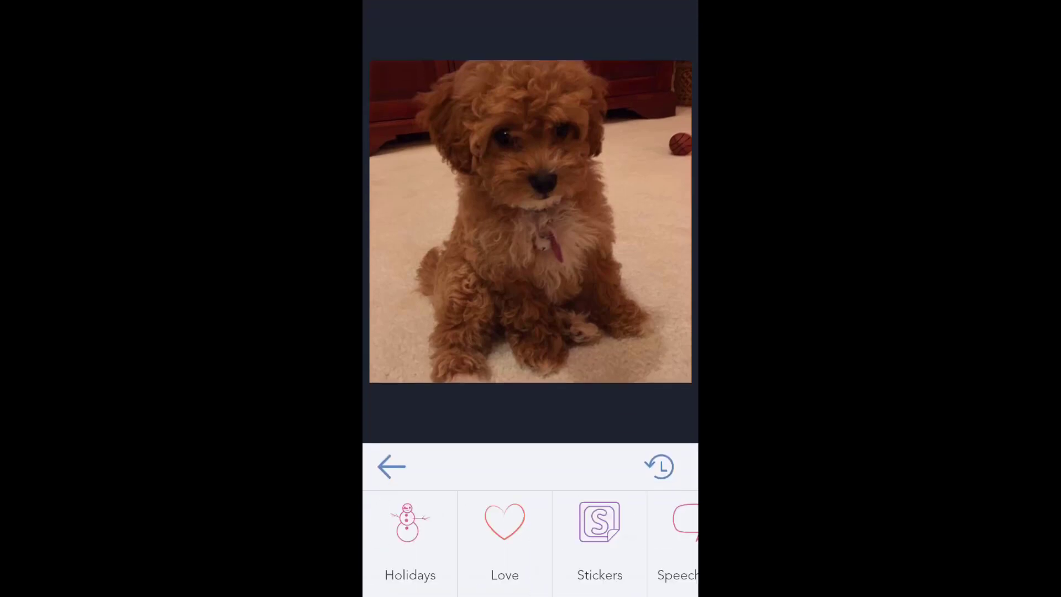
click(600, 537)
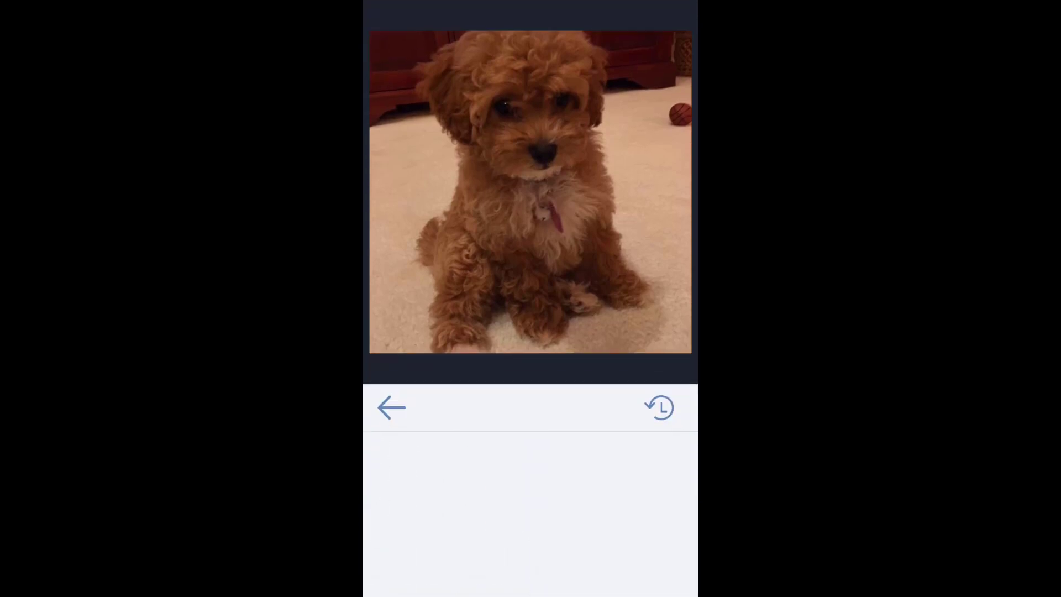
click(391, 387)
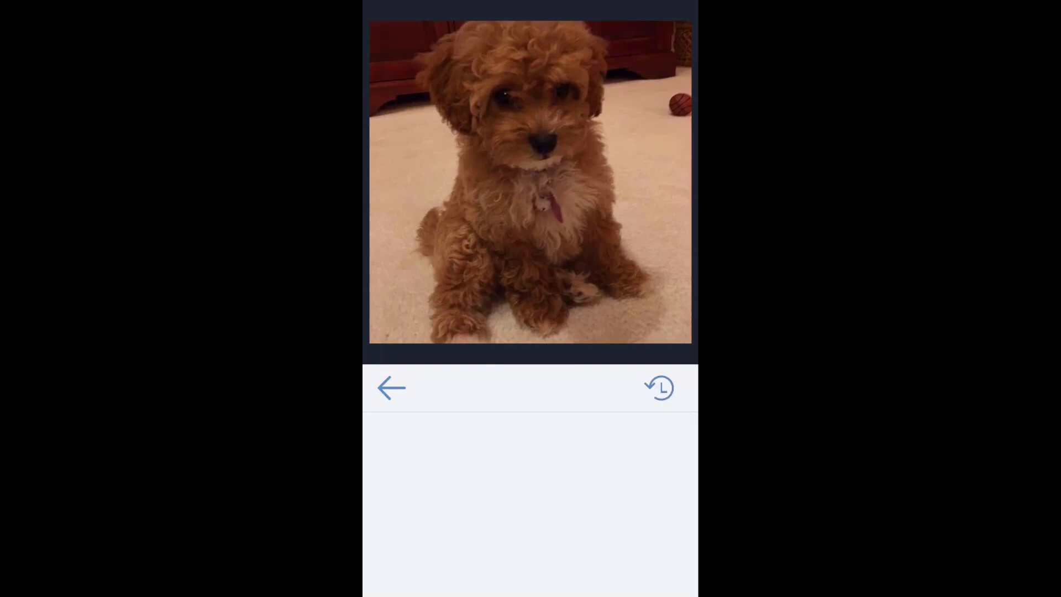
scroll(531, 541, right, 3)
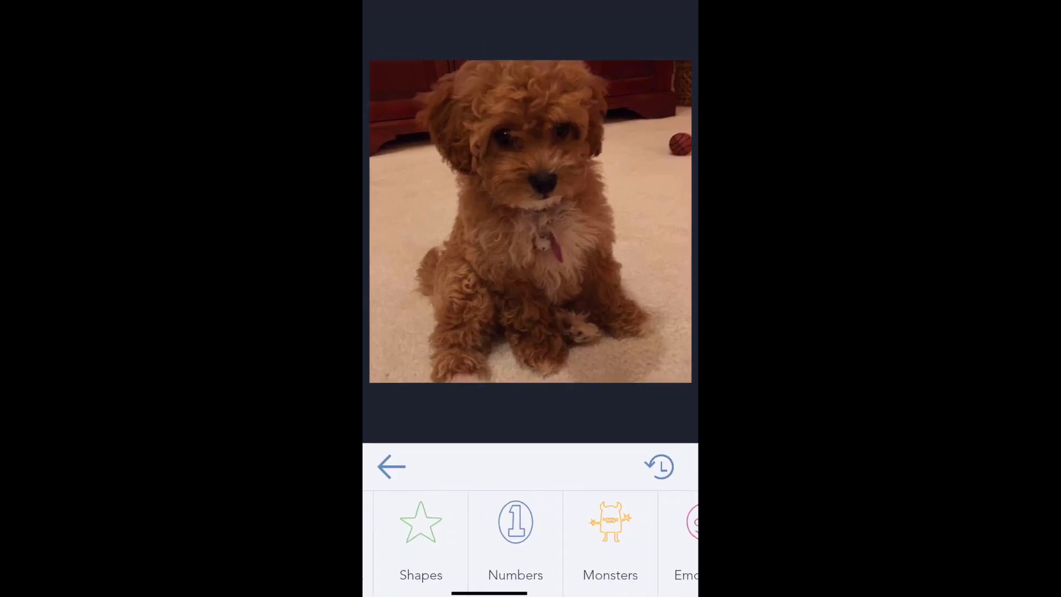
scroll(531, 542, right, 2)
scroll(530, 541, right, 4)
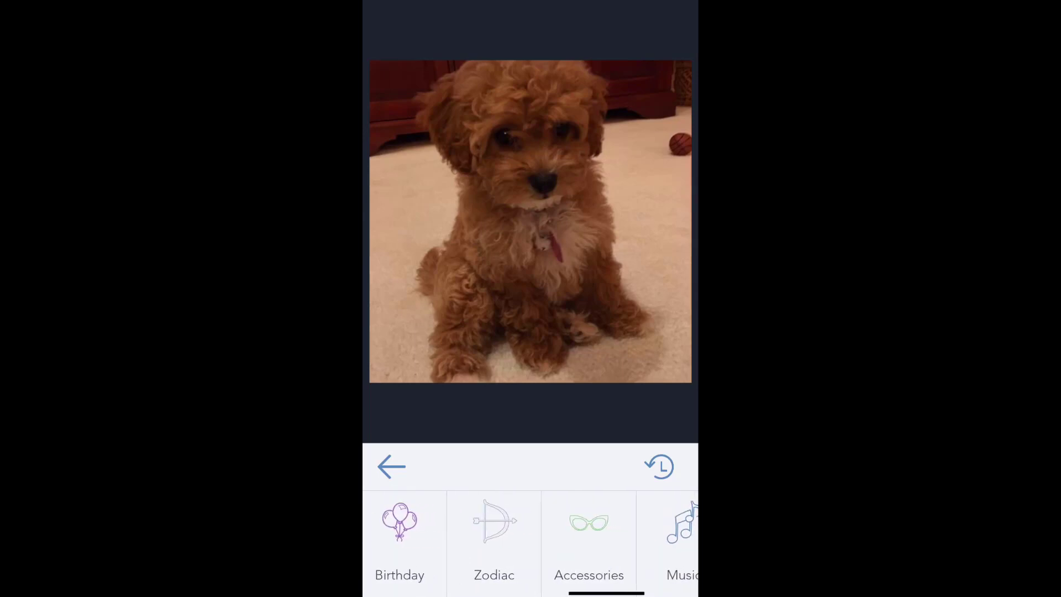
click(597, 531)
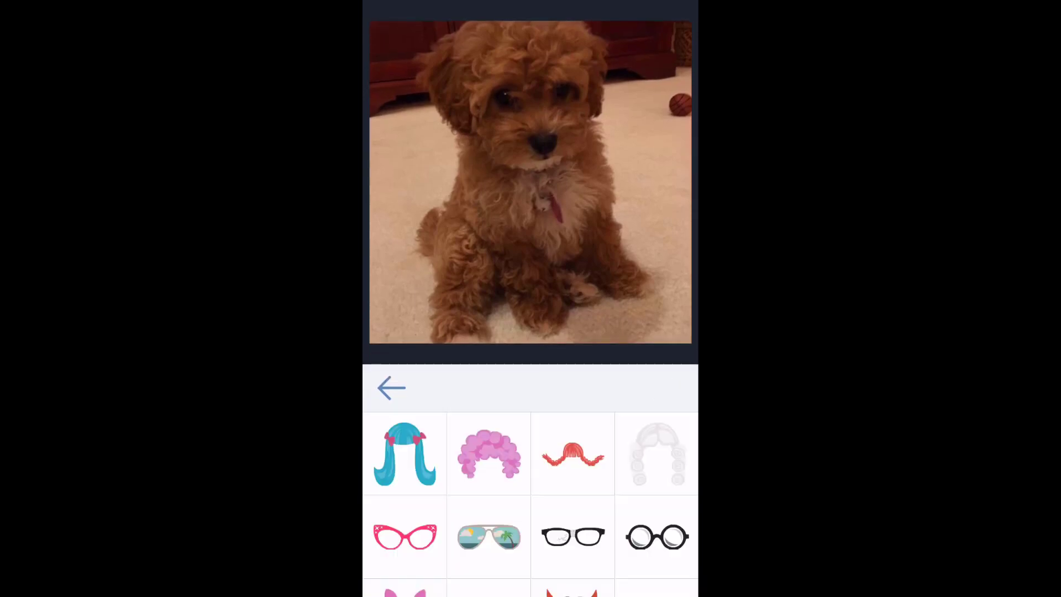
Place the pink cat-eye glasses over the puppy's eyes, tilt them to the head, and apply
click(405, 536)
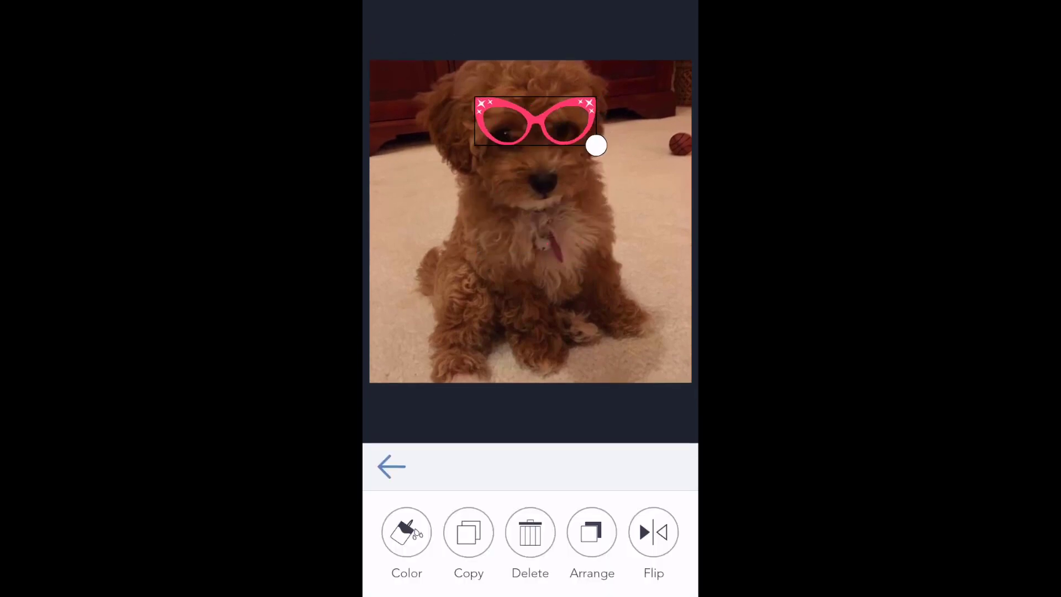
drag(535, 121, 540, 132)
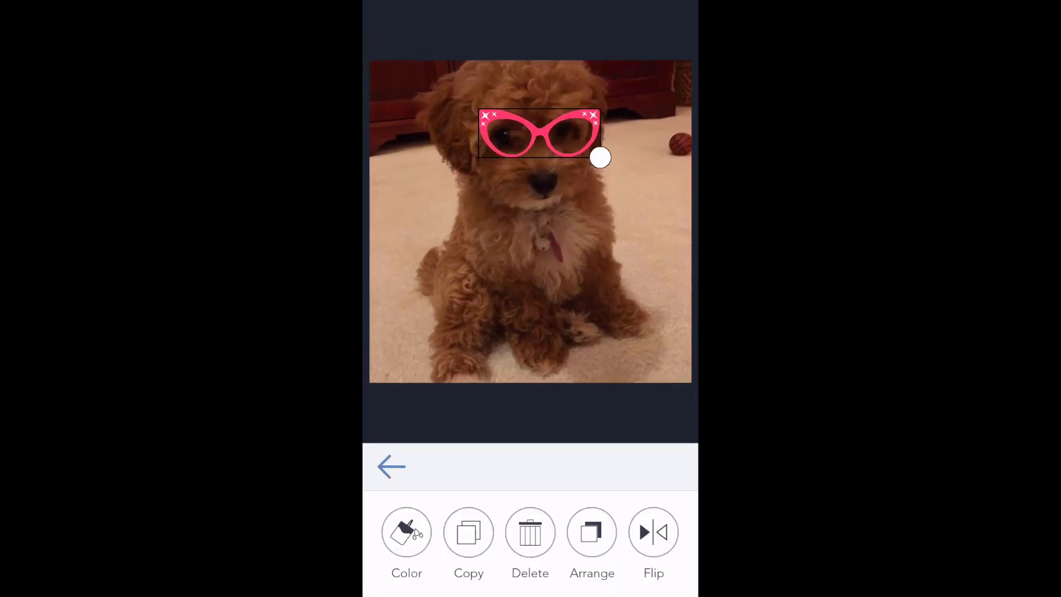
mouse_move(601, 157)
mouse_down()
mouse_move(603, 139)
mouse_move(608, 158)
mouse_move(609, 147)
mouse_move(605, 159)
mouse_move(584, 148)
mouse_move(615, 148)
mouse_up()
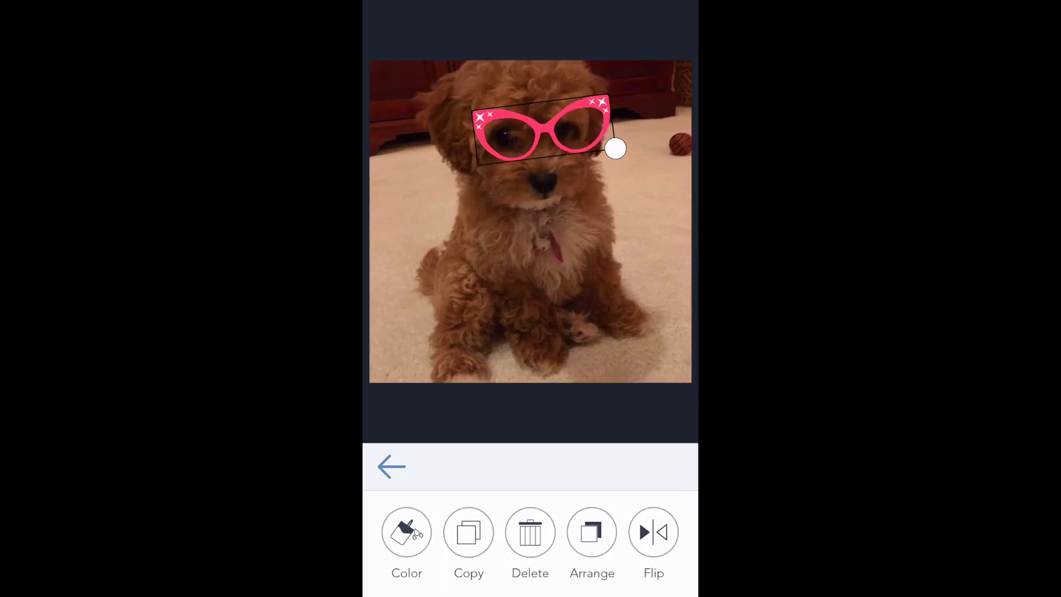
click(391, 467)
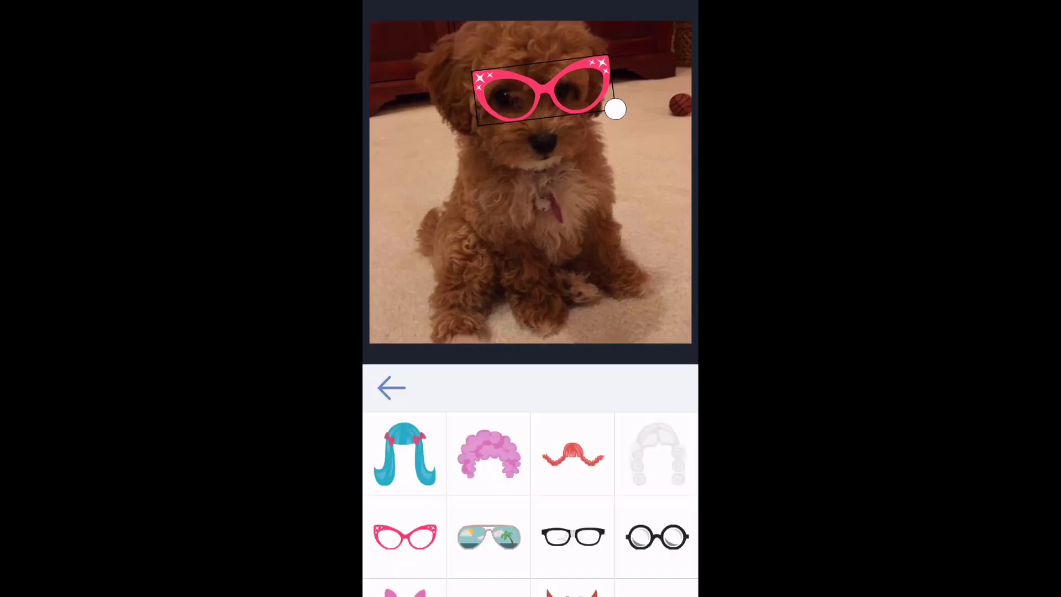
click(391, 388)
click(613, 467)
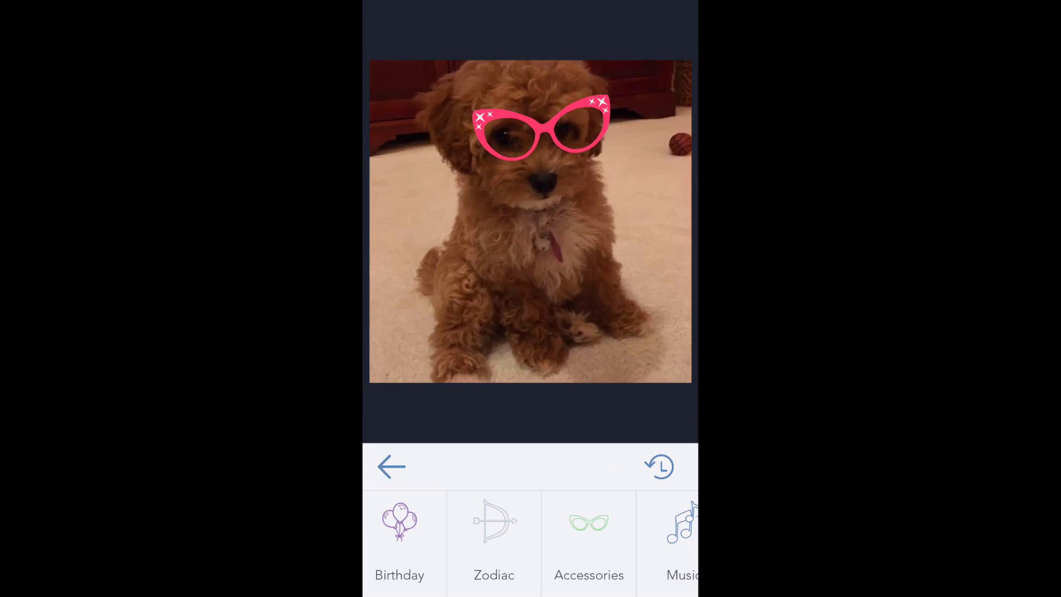
Save the finished glasses-wearing puppy photo to the Camera Roll and close the ad popup
click(392, 467)
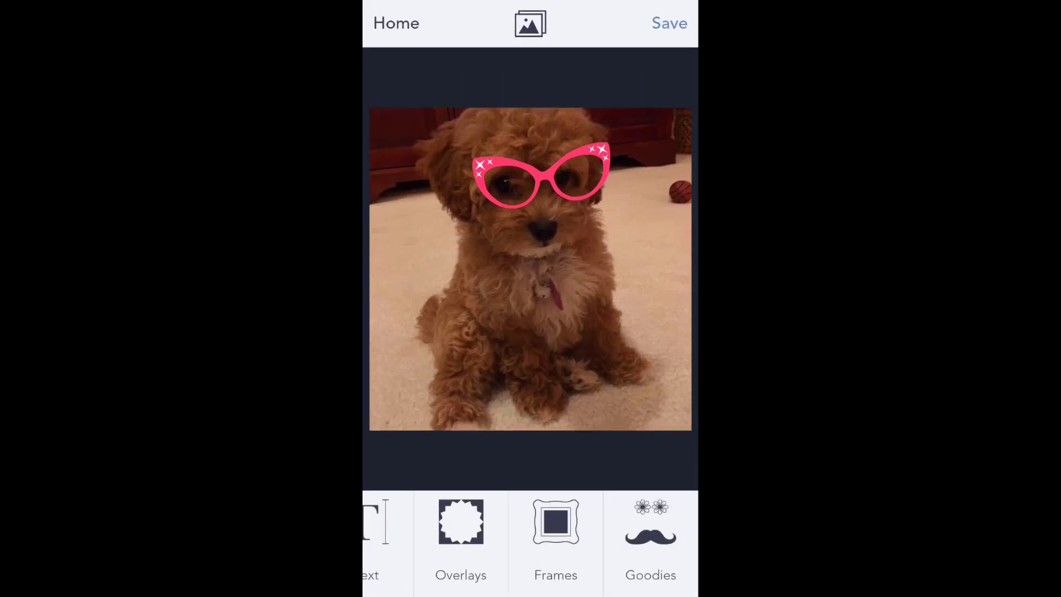
click(670, 23)
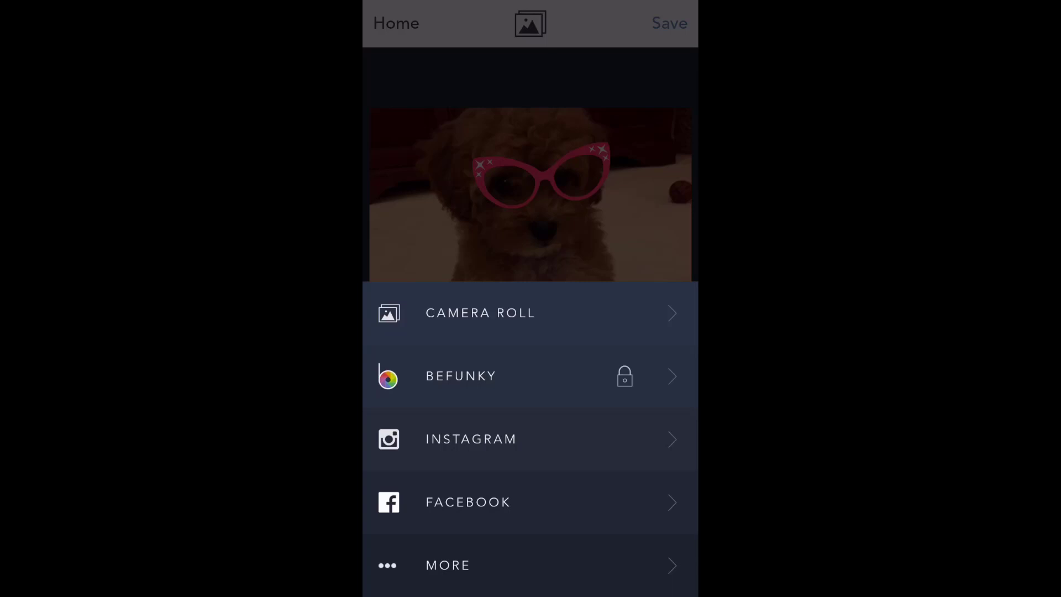
click(448, 565)
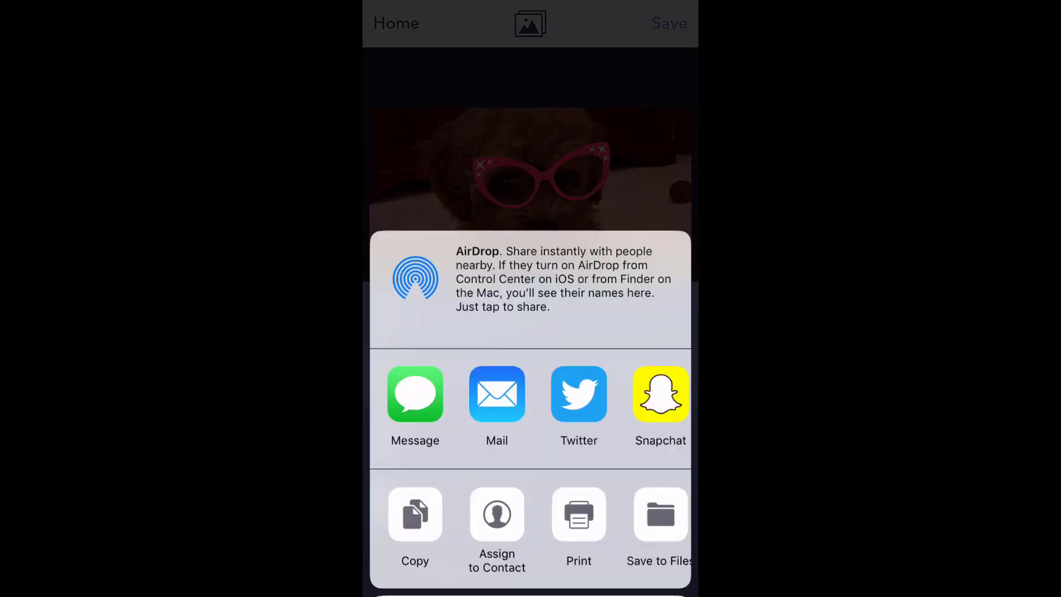
click(531, 564)
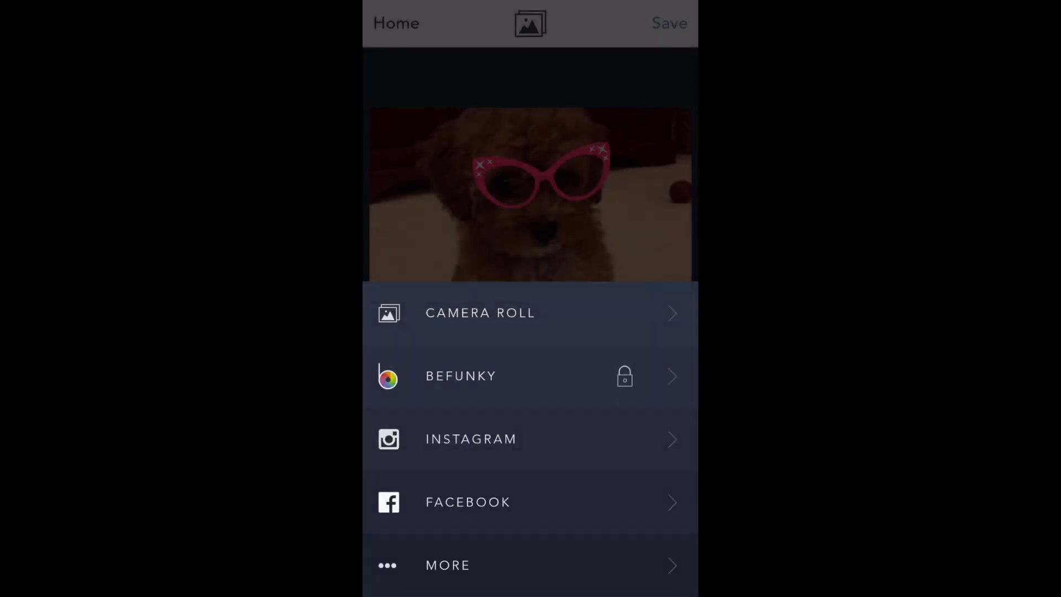
click(480, 313)
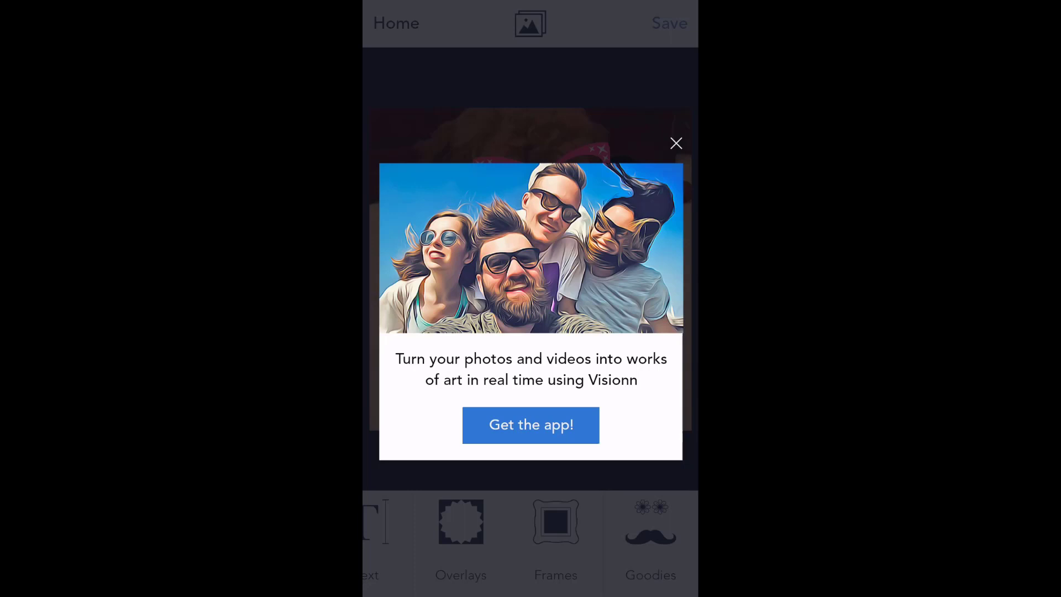
click(676, 143)
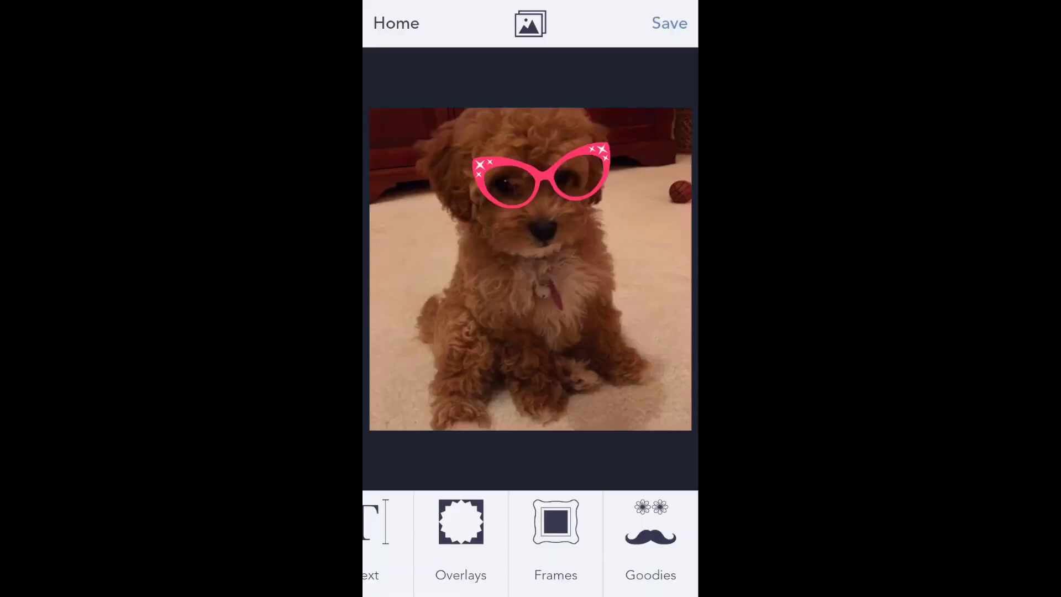